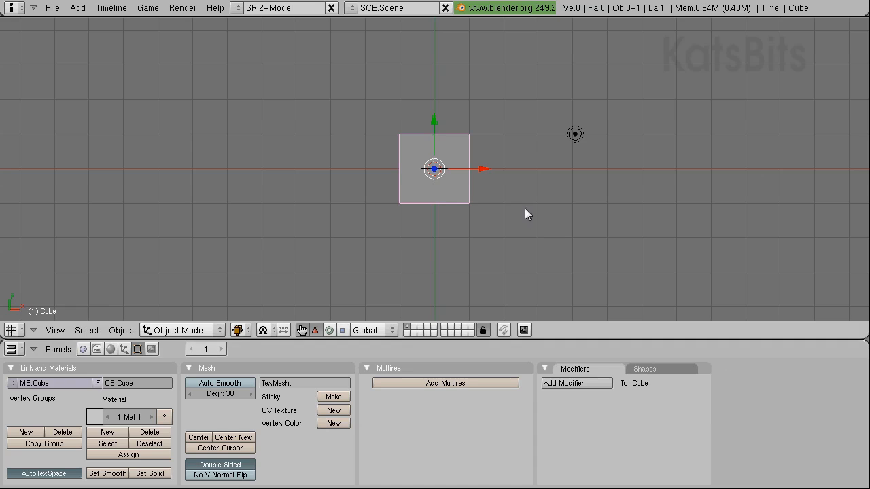
Delete the default cube and add a plane mesh at the scene's centre.
key(Delete)
click(428, 194)
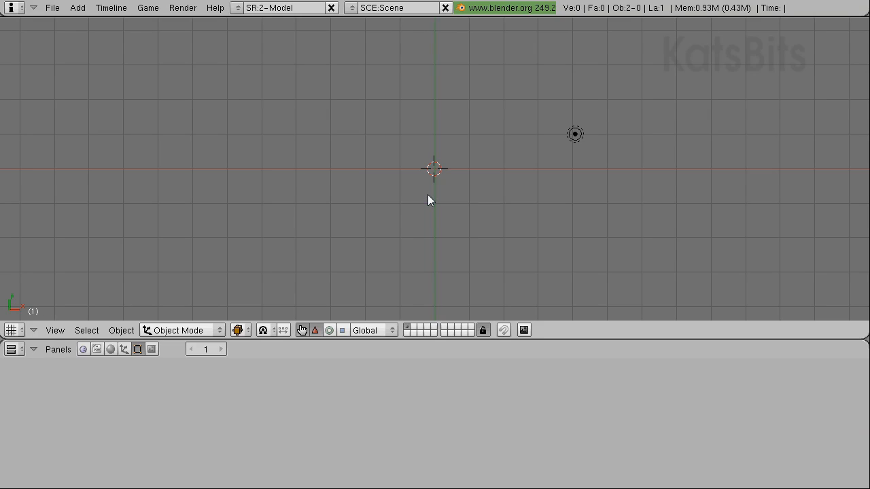
key(space)
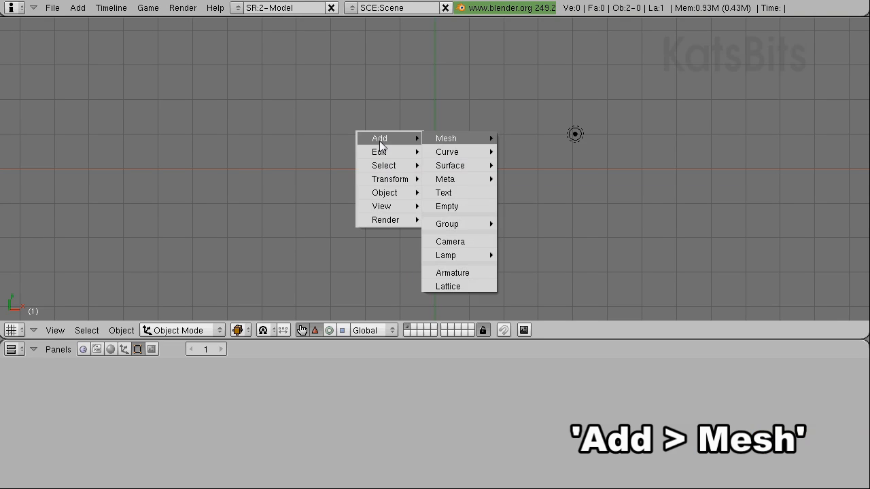
mouse_move(472, 142)
click(534, 139)
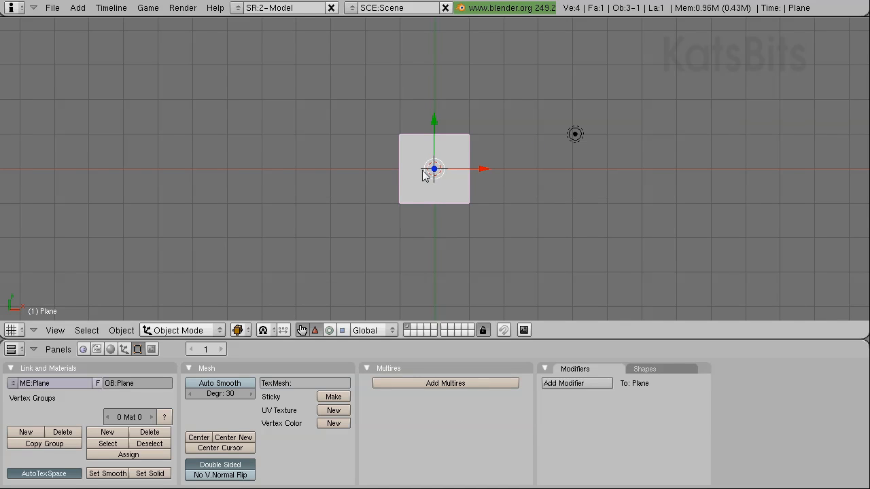
Subdivide the whole plane six times in Edit Mode and return to Object Mode.
right_click(439, 193)
key(Tab)
scroll(443, 203, up, 6)
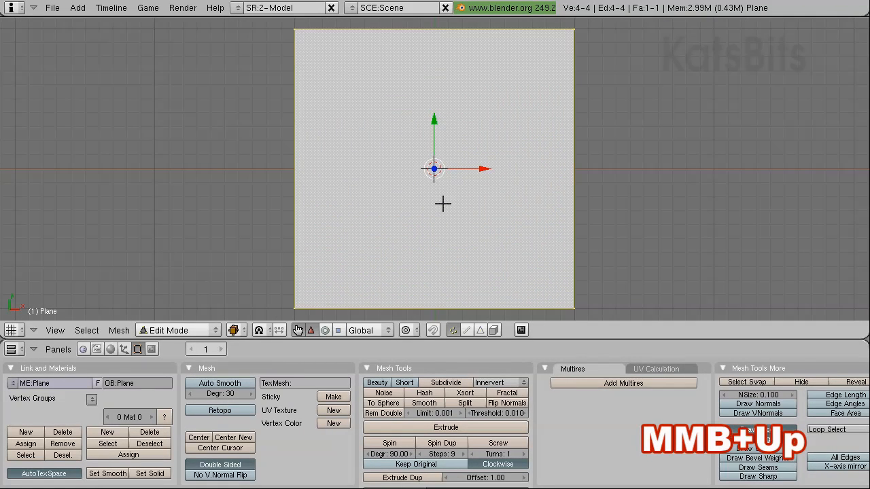
click(442, 385)
click(443, 384)
click(443, 385)
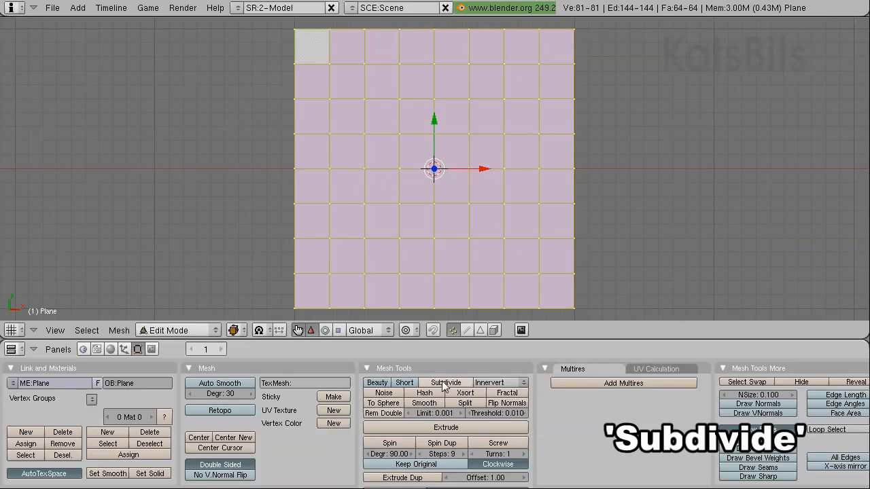
click(442, 385)
click(443, 384)
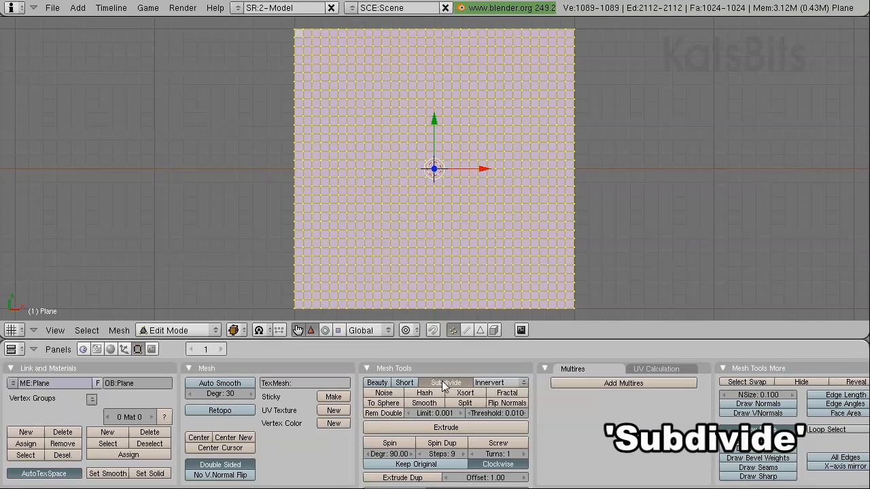
click(442, 384)
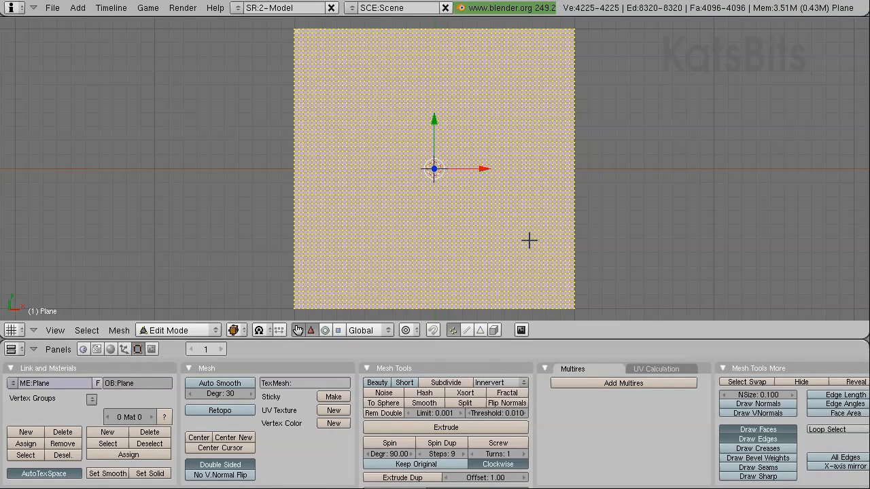
key(Tab)
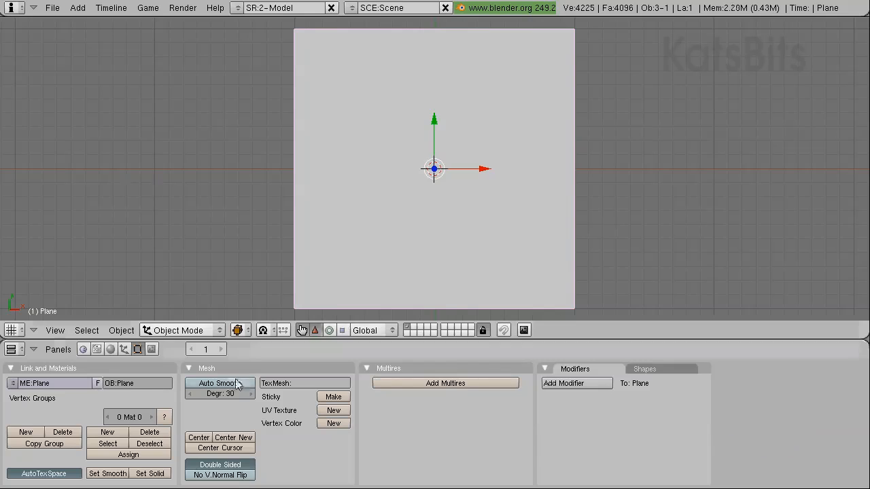
Create a new material for the plane.
click(110, 349)
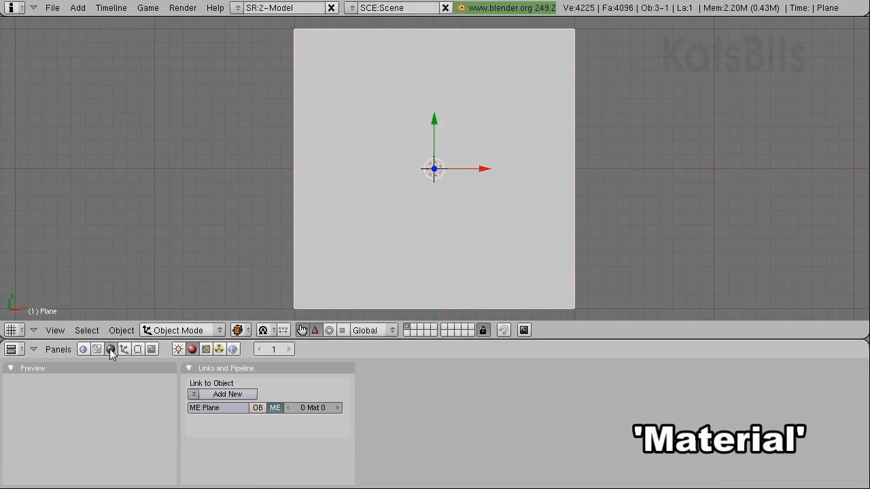
click(193, 394)
click(193, 394)
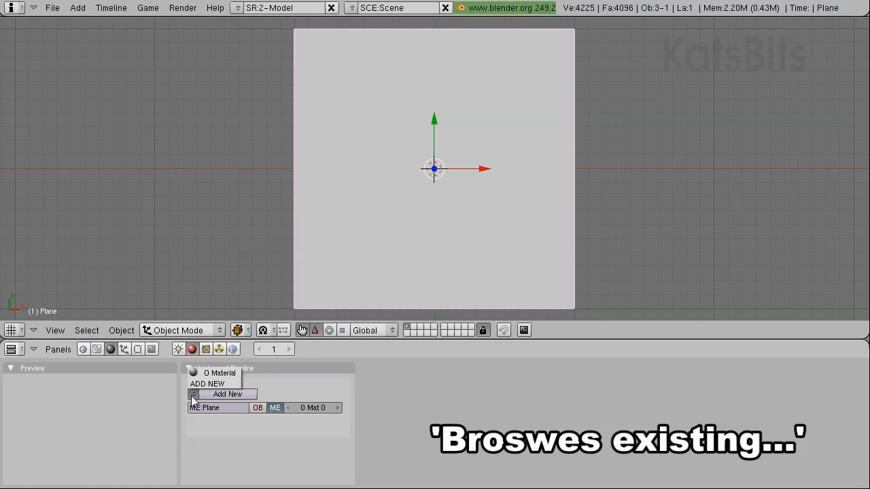
click(205, 384)
Set the material's texture Tex to type Image and load heightmap_circle.tga as its image.
click(206, 349)
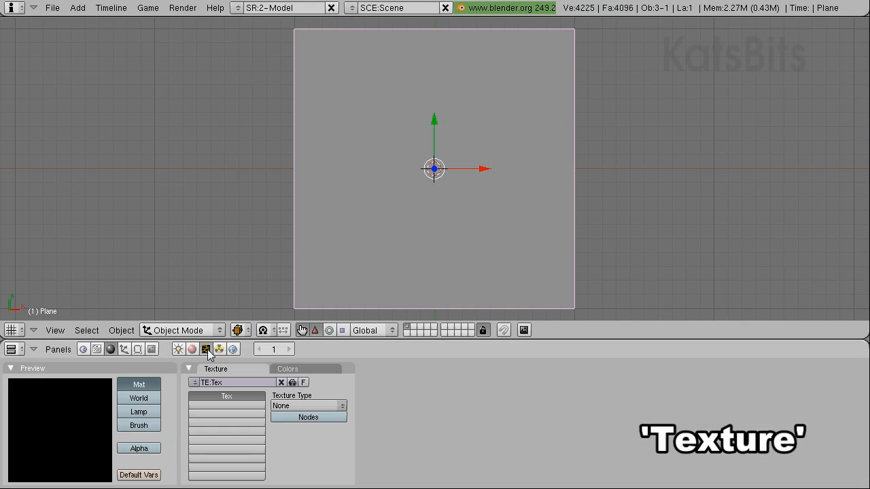
click(195, 384)
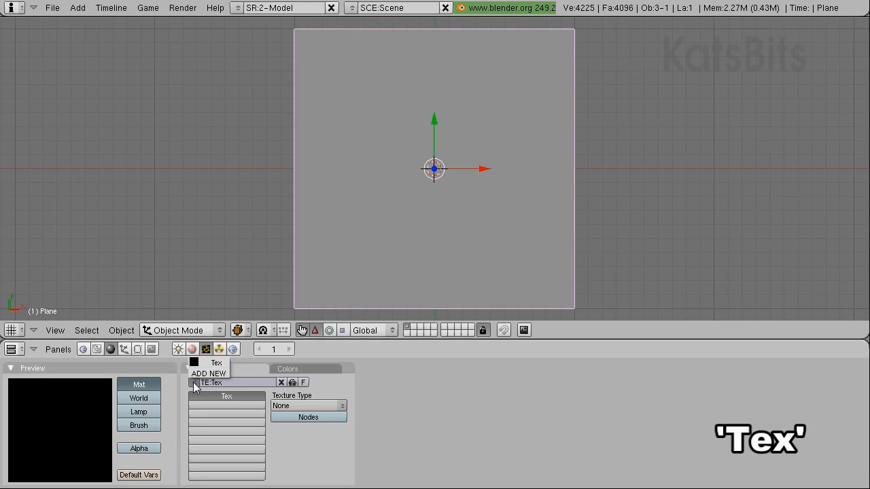
click(306, 405)
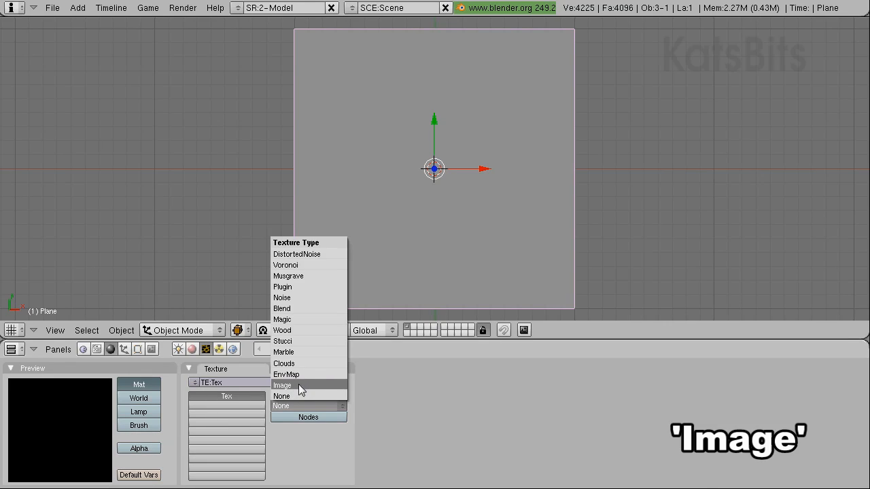
click(300, 386)
click(575, 397)
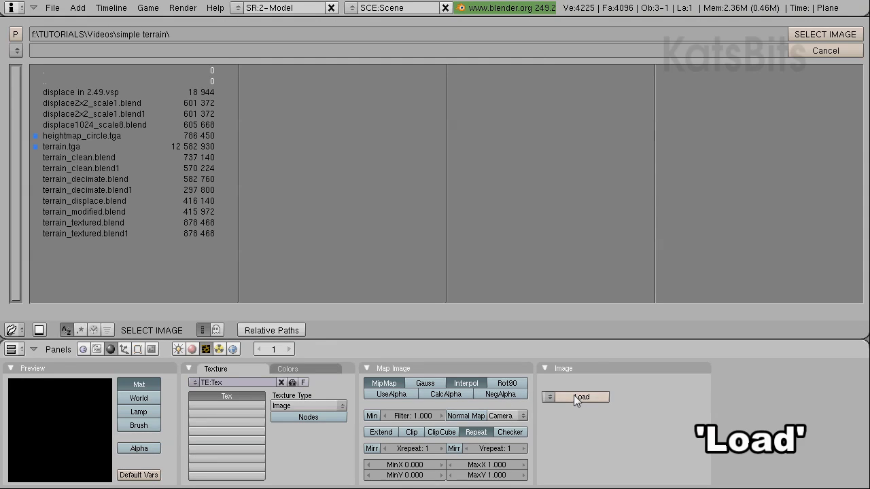
click(83, 135)
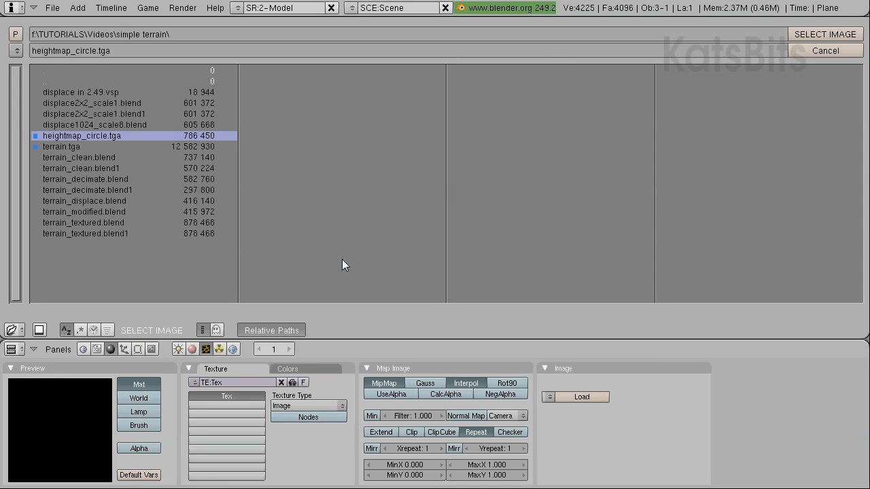
click(827, 35)
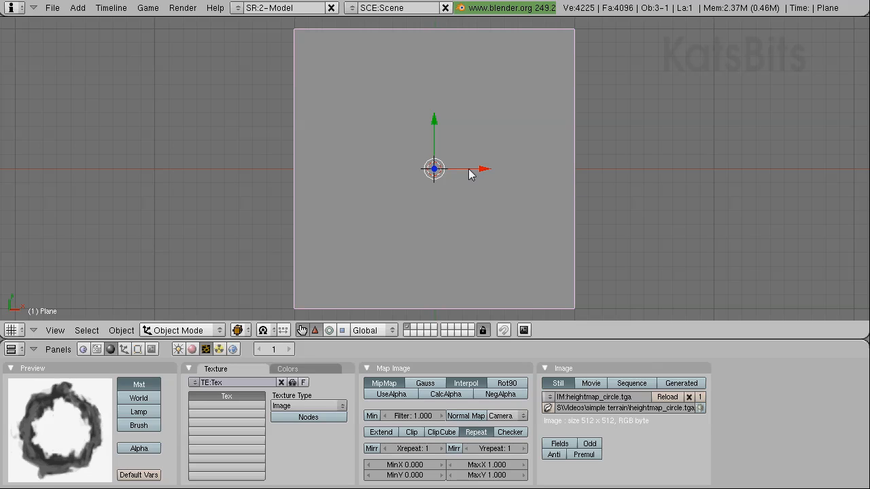
Add a Displace modifier to the plane and assign the texture Tex to it.
key(KP_5)
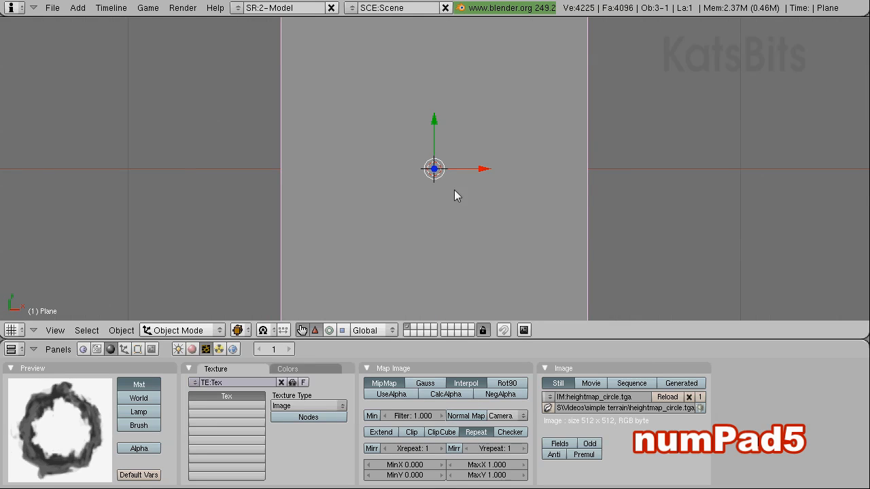
middle_drag(455, 196, 499, 133)
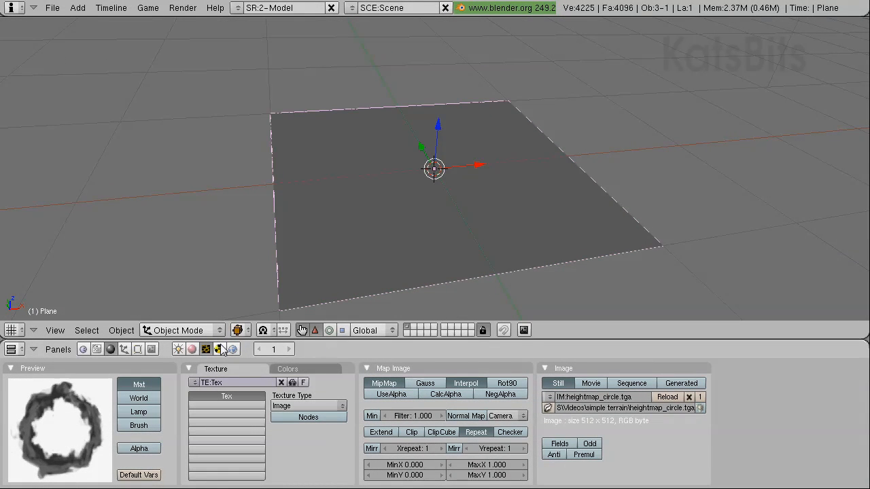
click(138, 350)
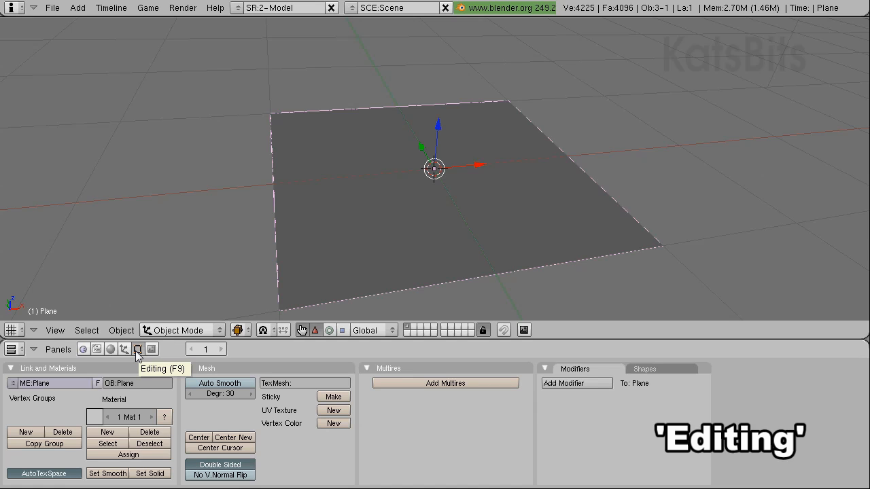
click(593, 384)
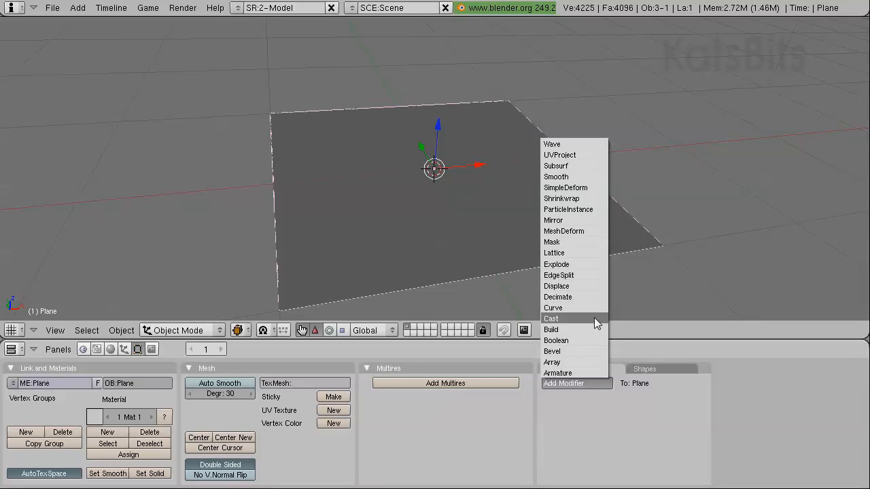
click(572, 286)
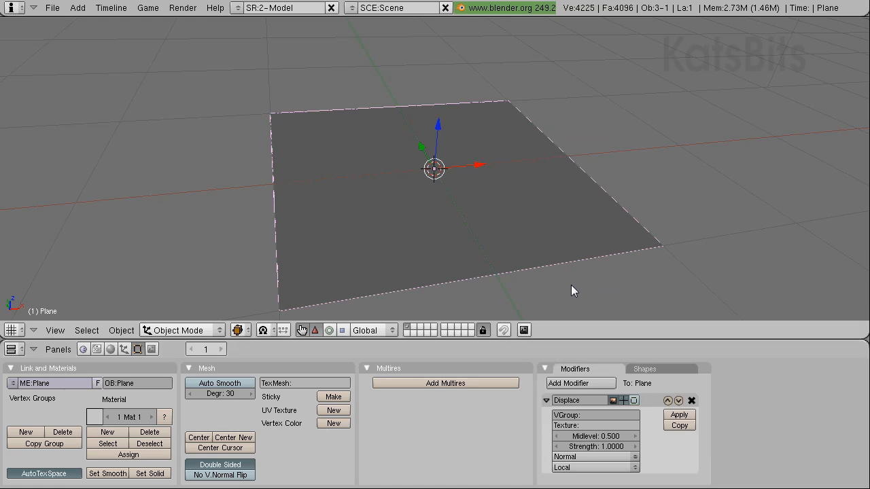
click(588, 426)
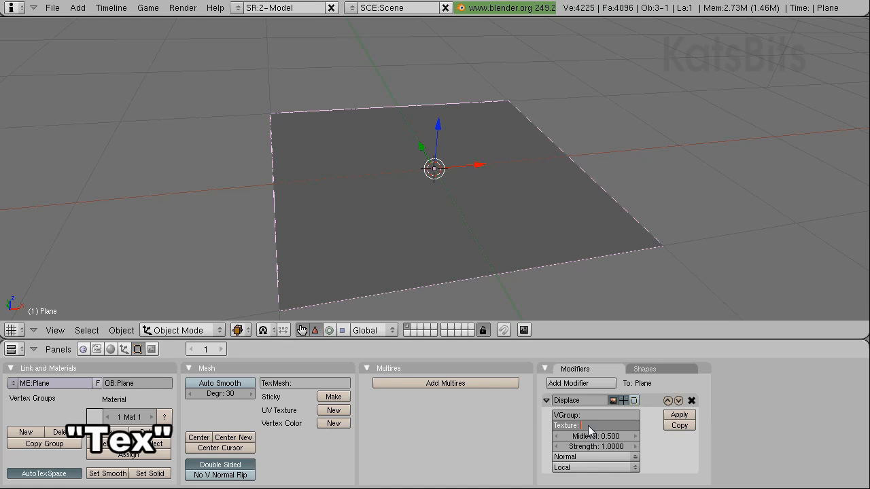
text(Tex)
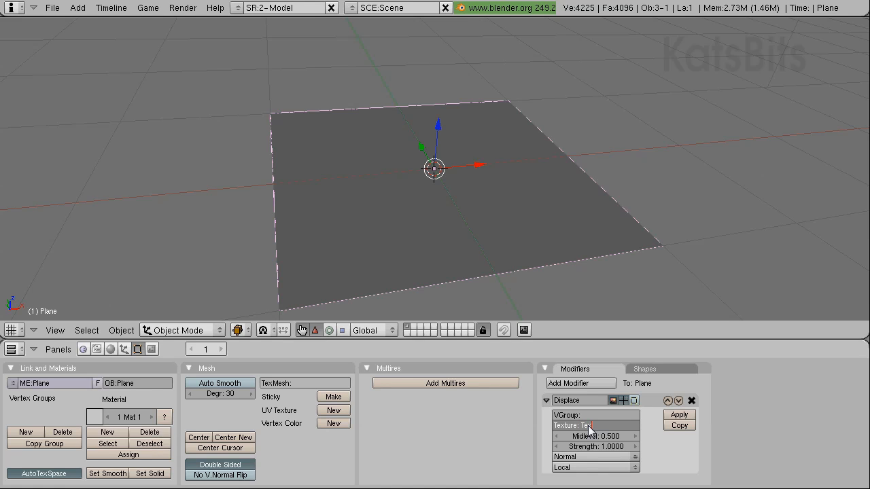
key(Return)
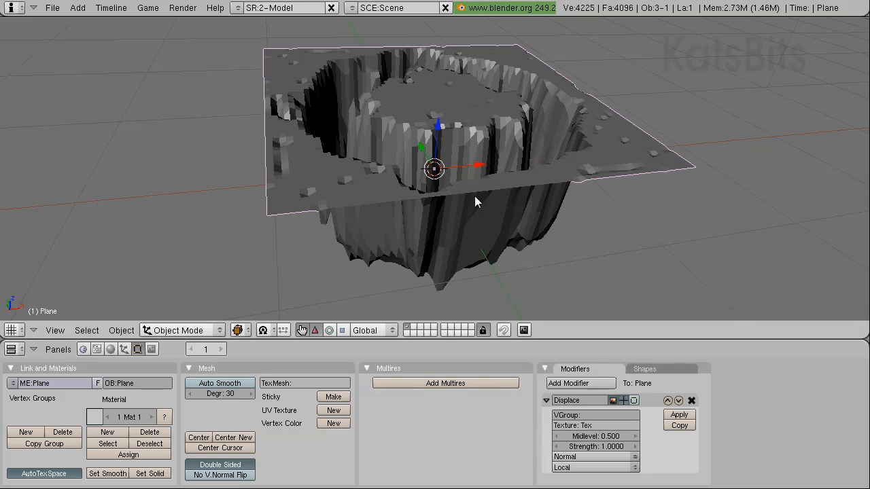
Reduce the Displace modifier's strength to 0.4.
middle_drag(415, 185, 334, 246)
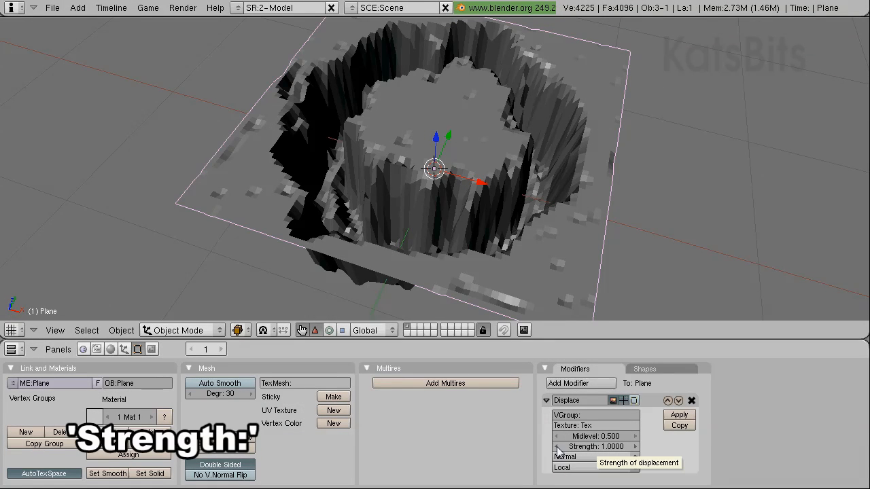
click(557, 447)
click(557, 447)
click(557, 447)
click(557, 447)
click(557, 447)
click(557, 448)
click(557, 447)
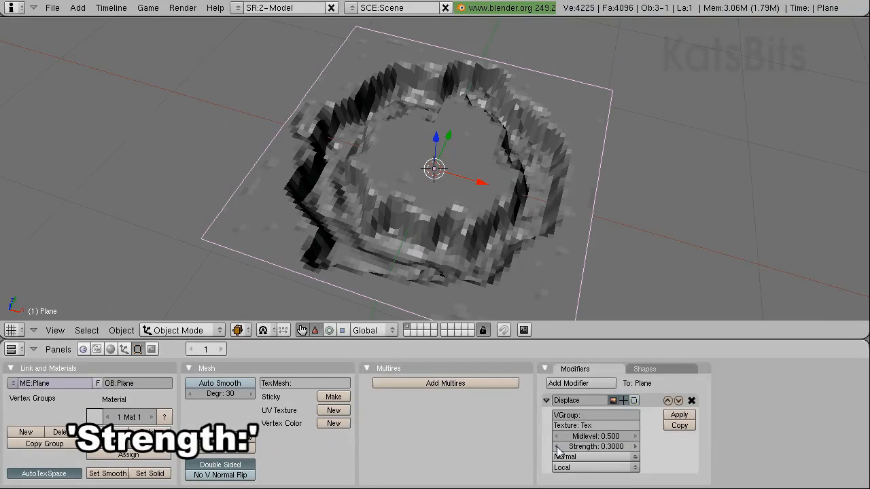
click(634, 446)
click(634, 446)
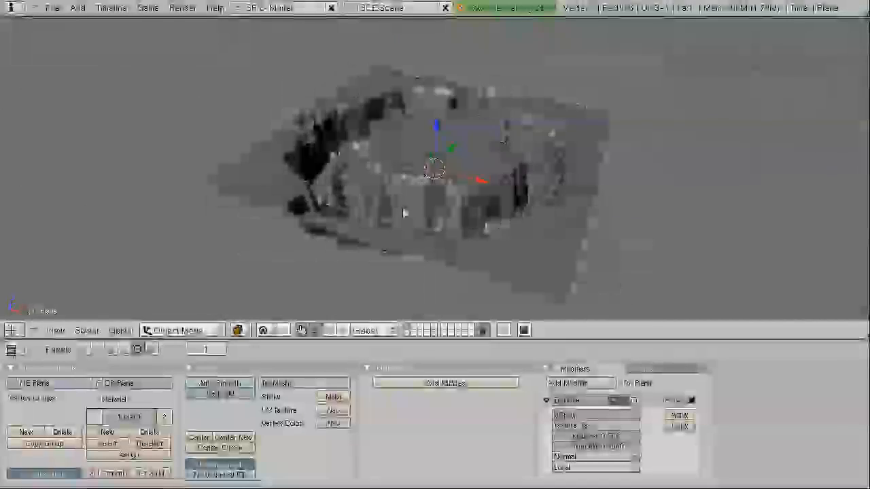
Enter Edit Mode on the plane and enable the Displace modifier's display during editing.
key(Tab)
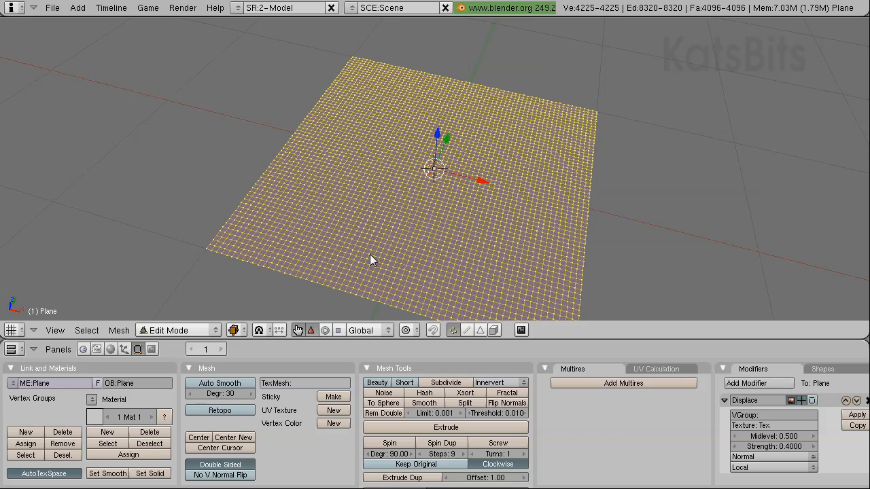
click(812, 400)
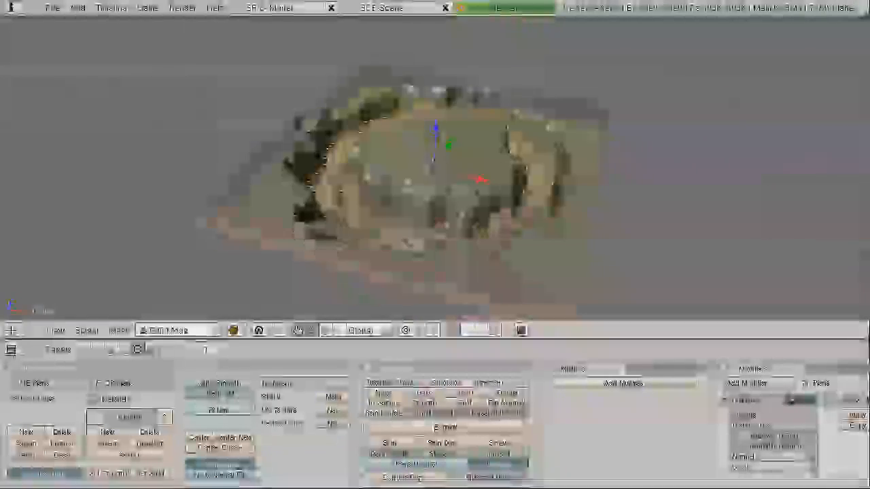
Try subdividing the displaced plane two more times and undo both subdivisions.
click(447, 383)
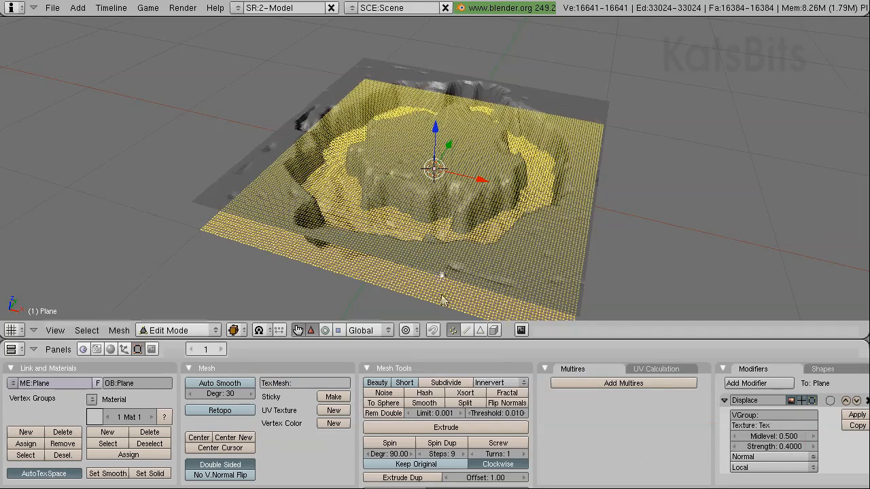
scroll(440, 275, up, 2)
scroll(439, 275, up, 4)
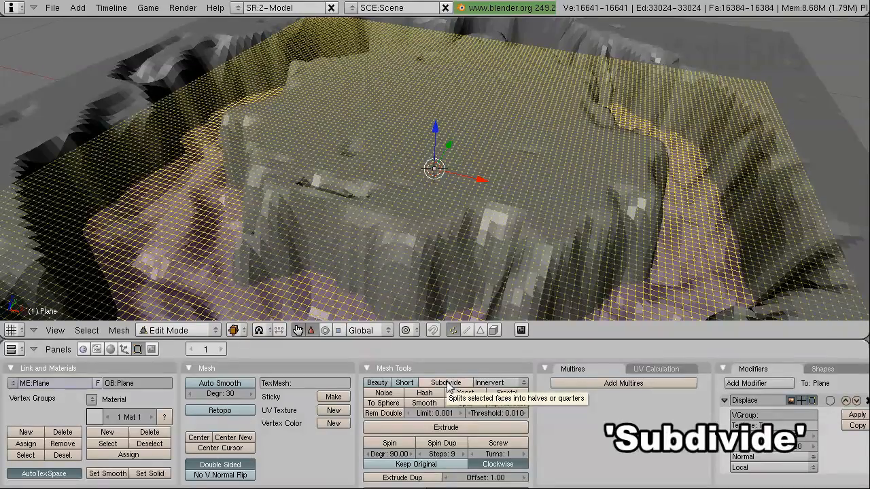
click(447, 383)
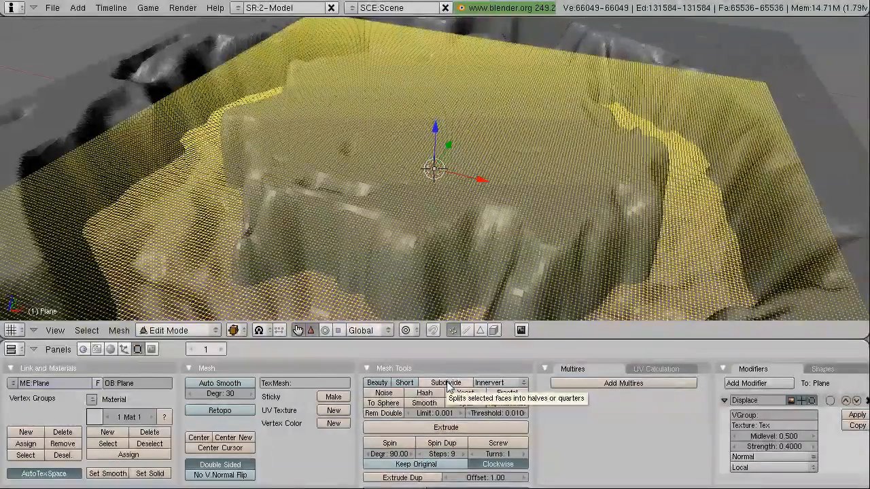
key(ctrl+z)
key(ctrl+z)
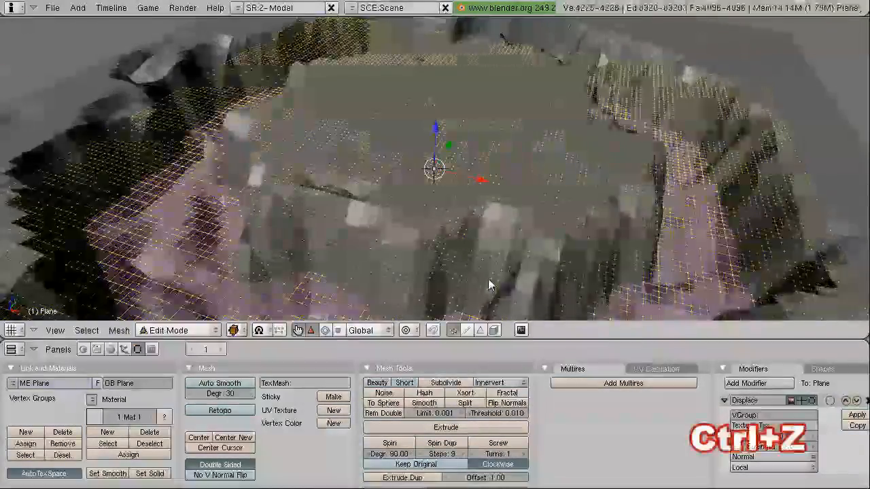
Return the displaced plane to Object Mode and view the whole terrain.
key(Tab)
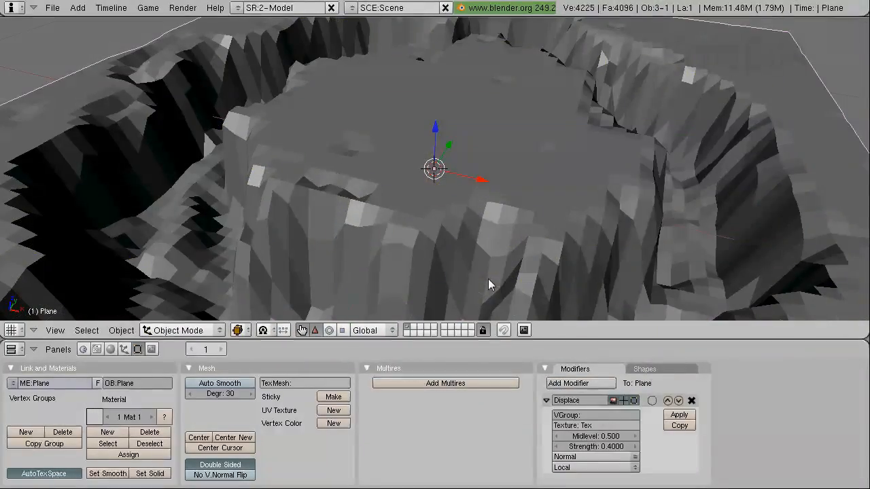
middle_drag(488, 278, 472, 207)
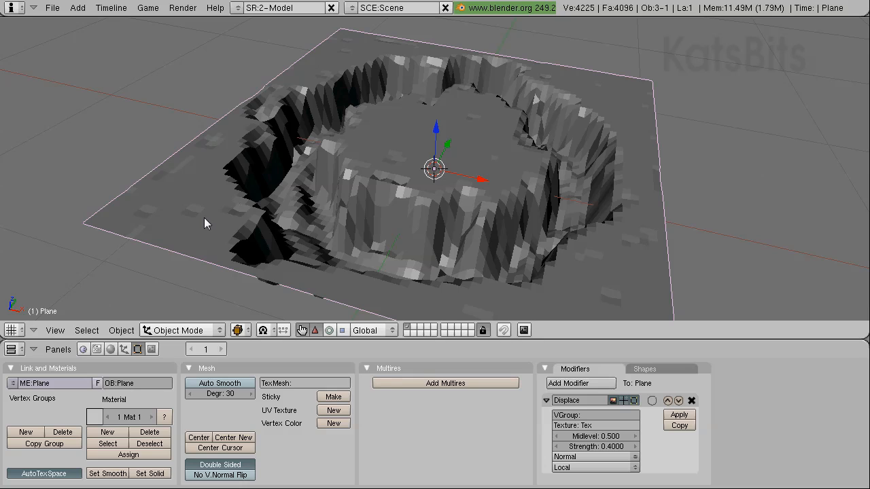
Apply the Displace modifier to the plane, check the displaced mesh in Edit Mode and return to Object Mode.
click(683, 416)
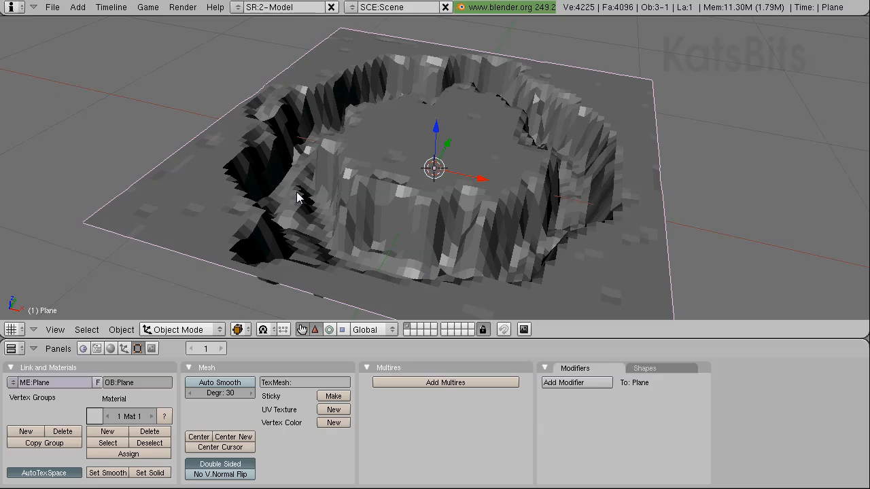
key(Tab)
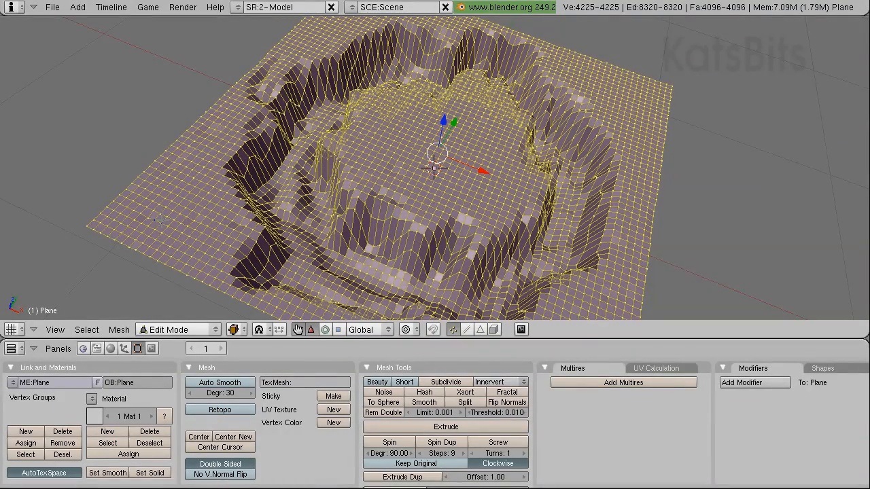
key(Tab)
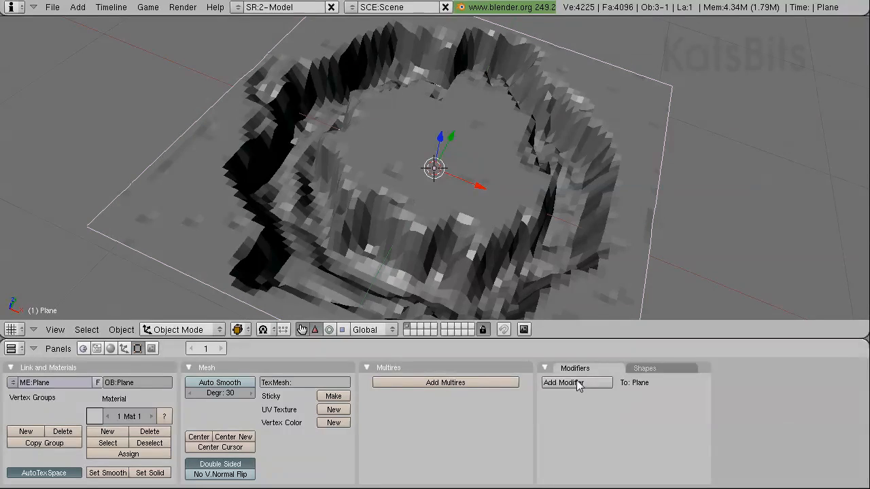
Add a Decimate modifier to the terrain plane and reduce its ratio to 0.400.
click(577, 384)
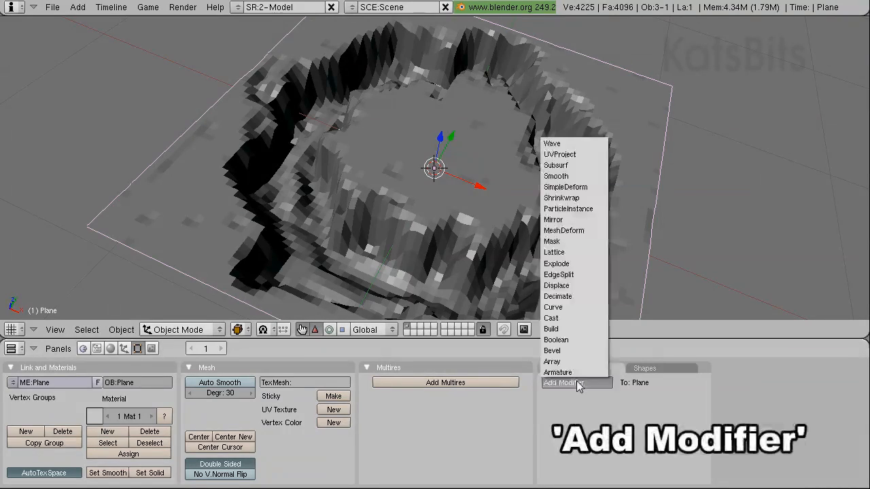
click(579, 297)
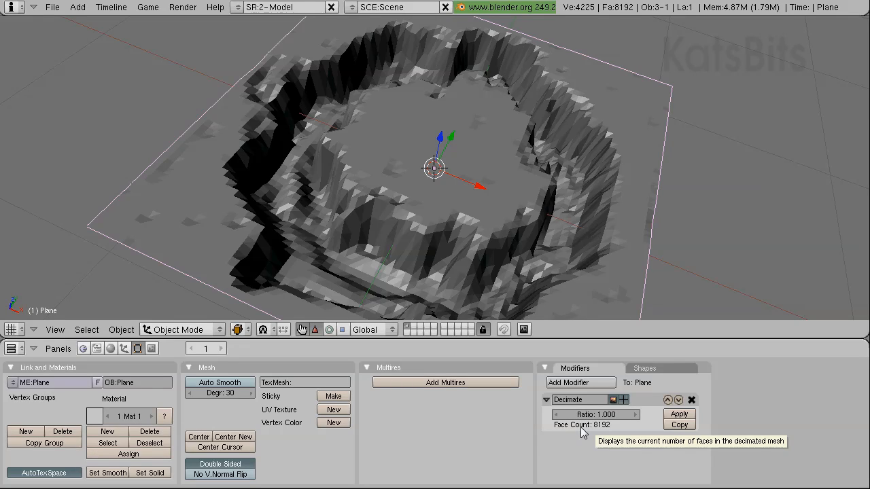
click(556, 415)
click(556, 415)
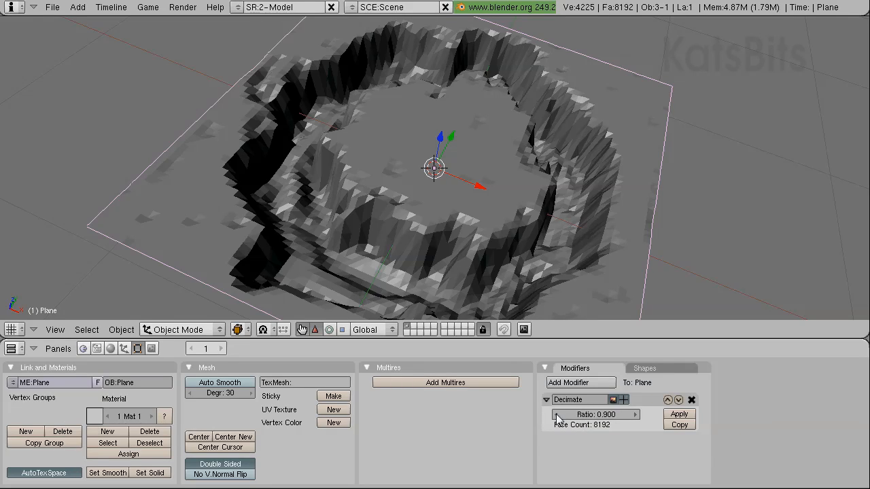
click(556, 415)
click(556, 415)
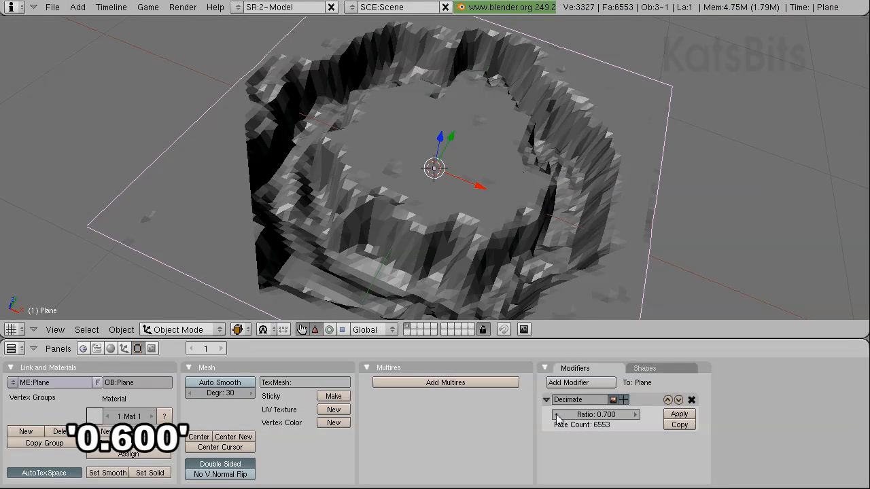
click(556, 415)
click(556, 415)
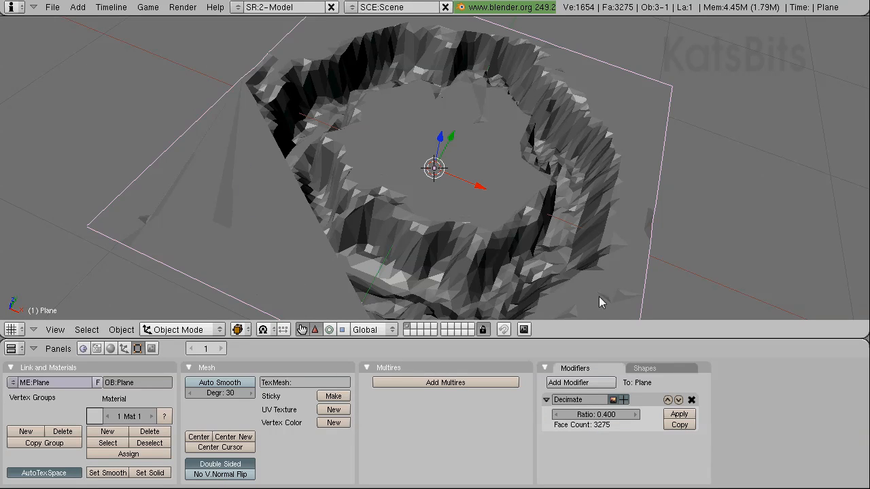
Apply the Decimate modifier to the terrain and enter Edit Mode.
middle_drag(476, 278, 396, 250)
middle_drag(401, 246, 355, 230)
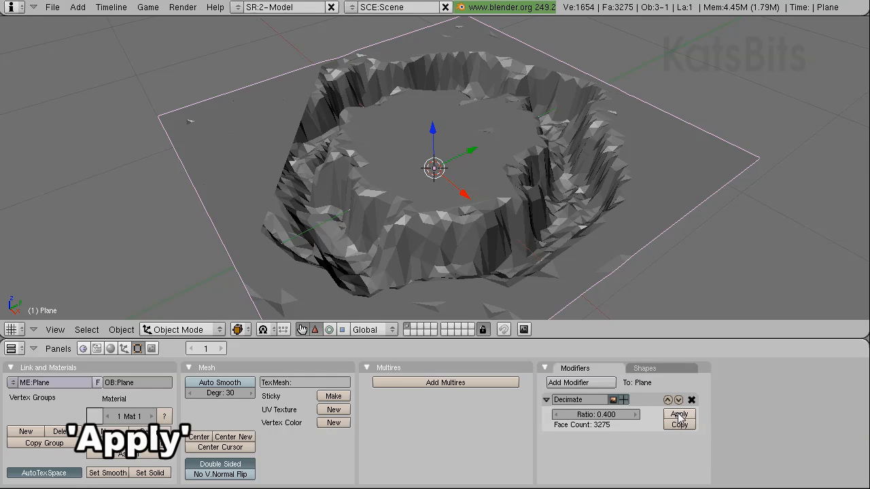
middle_drag(523, 286, 385, 239)
key(Tab)
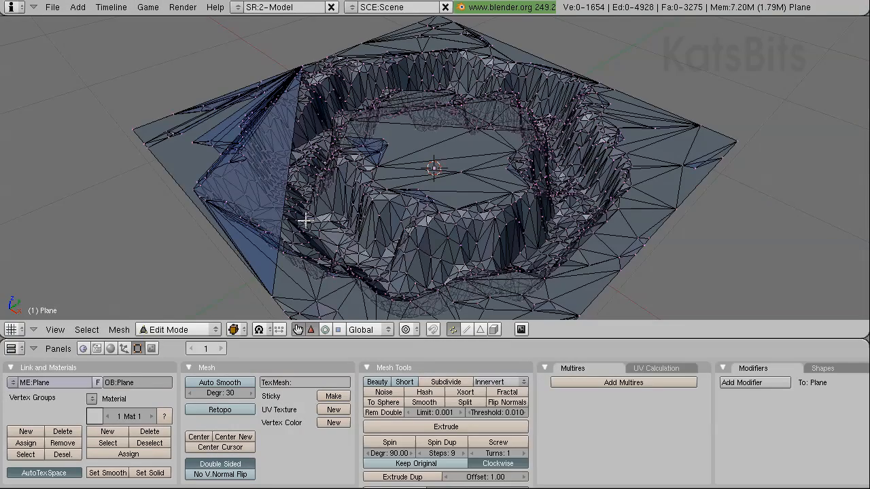
Examine the decimated mesh and select a vertex on the plane's near outer edge beside the corner.
middle_drag(304, 219, 395, 236)
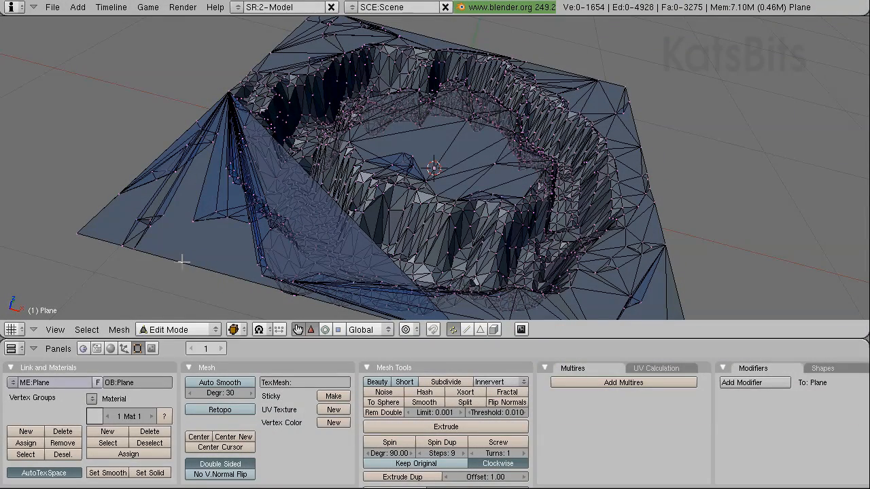
middle_drag(304, 249, 318, 237)
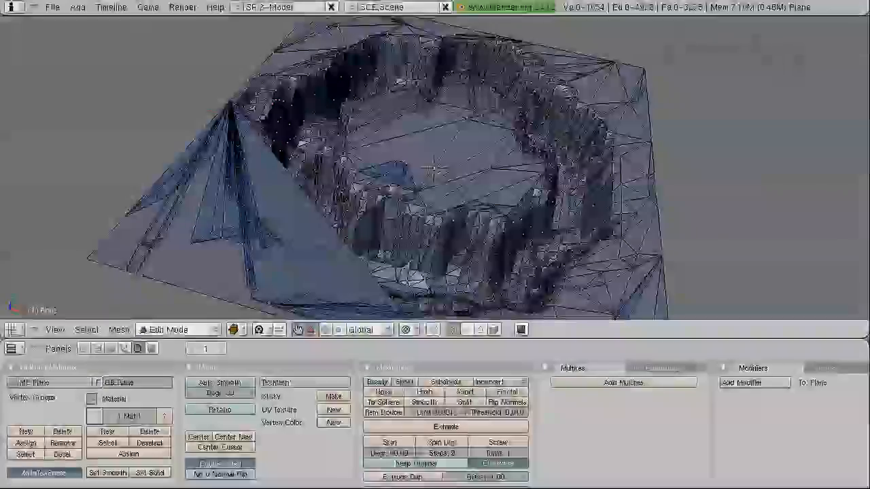
shift+right_click(126, 270)
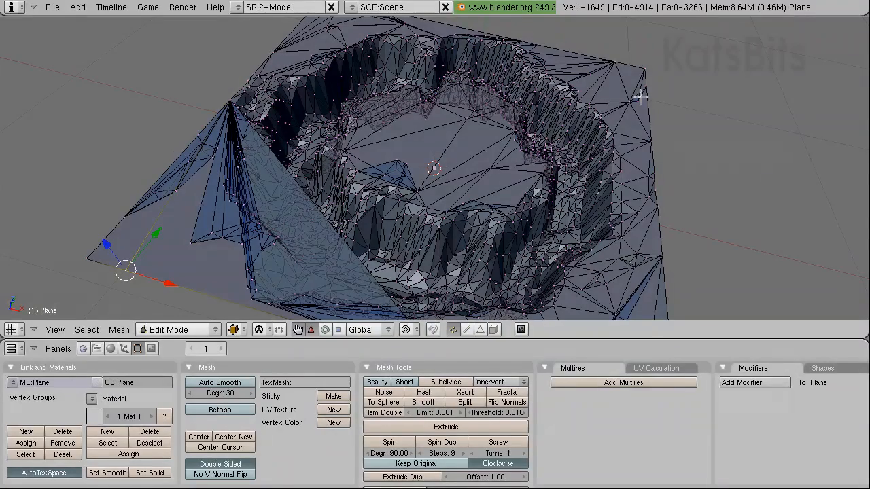
Select two pairs of adjoining triangles near the top of the cliff wall and flip their shared edges.
middle_drag(434, 170, 506, 170)
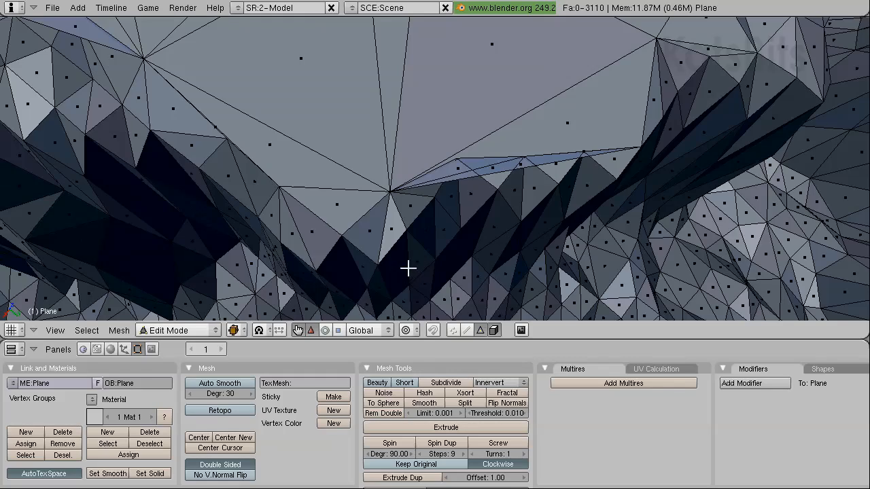
shift+right_click(404, 190)
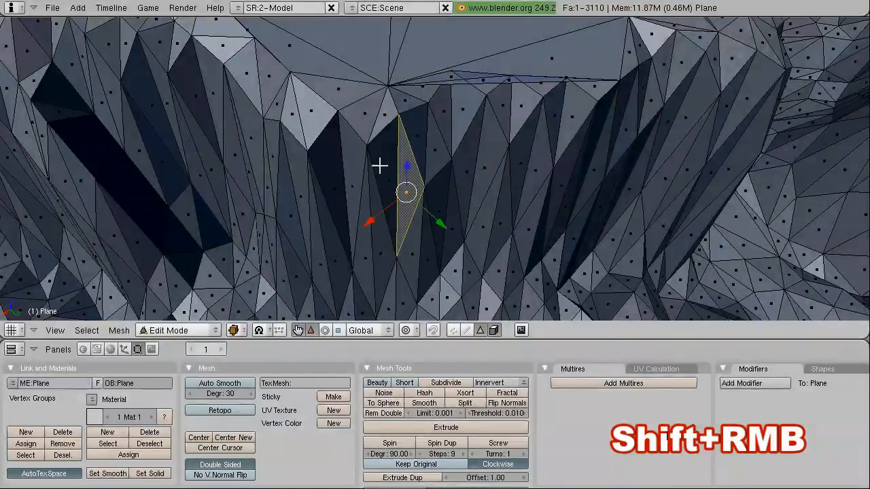
shift+right_click(390, 179)
shift+right_click(349, 181)
shift+right_click(334, 178)
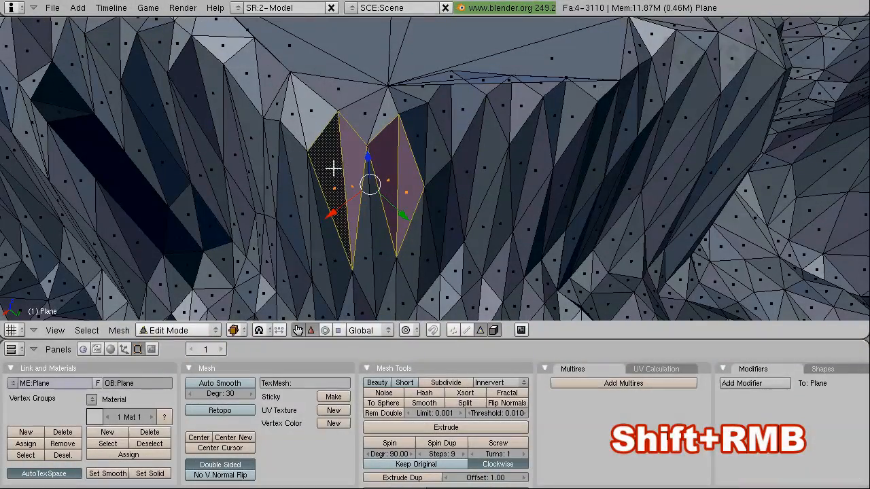
key(ctrl+shift+f)
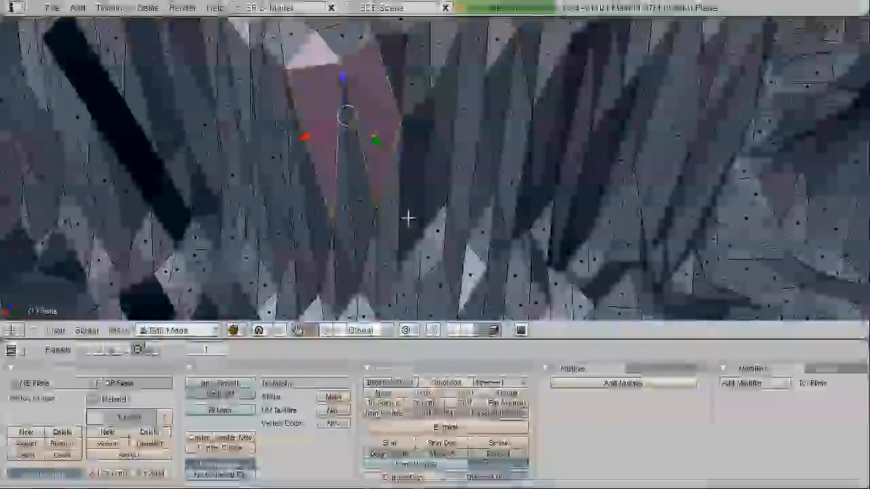
Flip the shared edges of three triangle pairs lower on the same cliff wall and clear the face selection.
shift+right_click(383, 209)
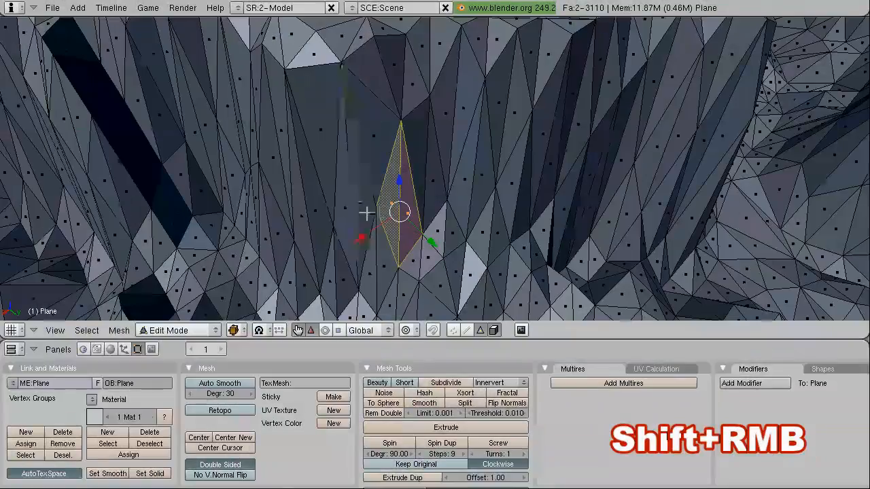
shift+right_click(366, 214)
shift+right_click(338, 223)
shift+right_click(312, 231)
shift+right_click(308, 233)
shift+right_click(300, 237)
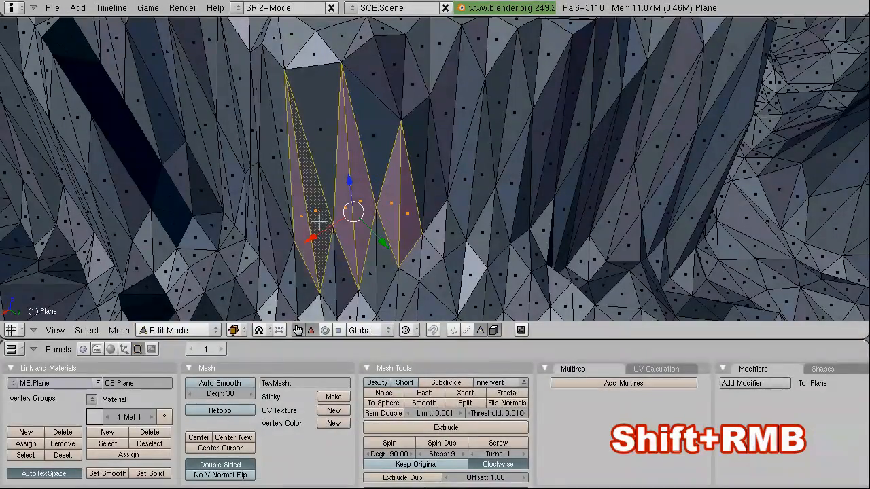
key(ctrl+shift+f)
key(a)
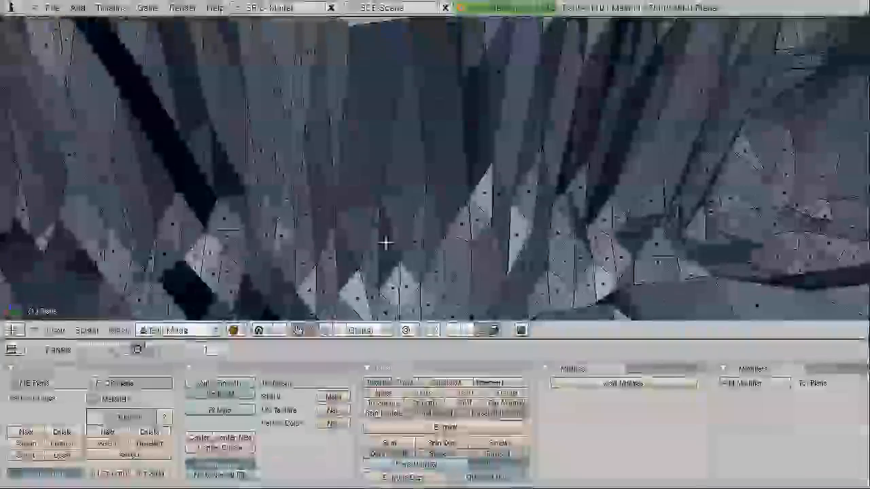
Select adjoining narrow triangles at the foot of the reworked cliff section and flip their shared edges.
shift+right_click(373, 252)
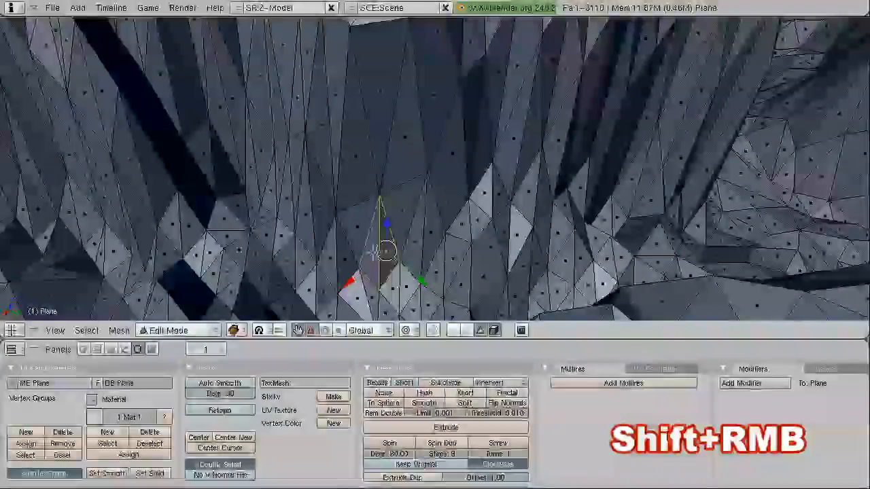
shift+right_click(342, 234)
shift+right_click(341, 258)
key(ctrl+shift+f)
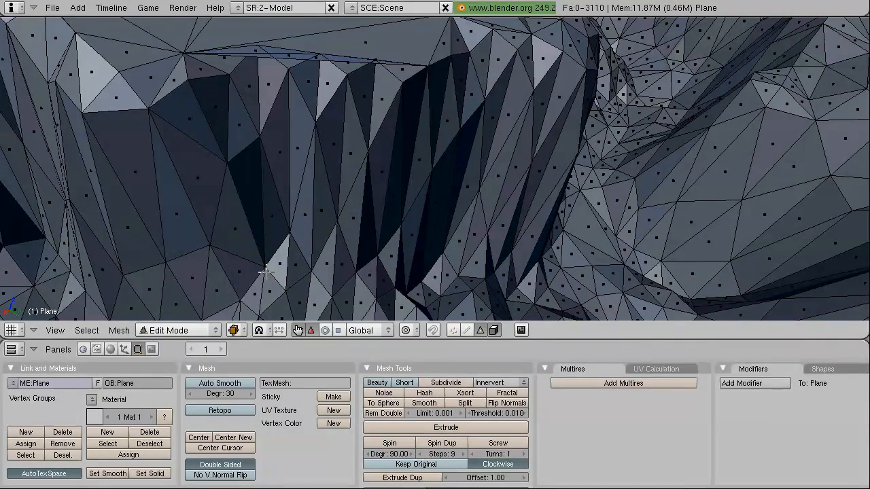
Flip the shared edges of two triangle pairs at the rim and one pair below them on the next cliff section.
middle_drag(283, 233, 365, 229)
shift+right_click(355, 113)
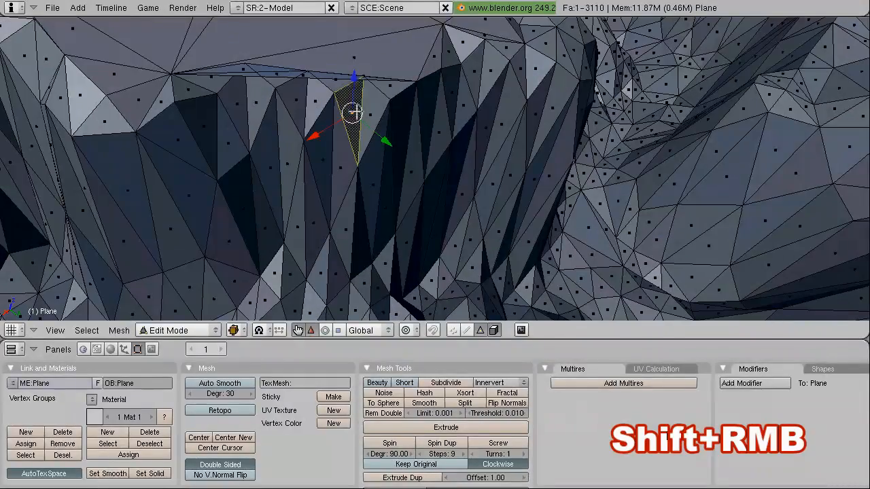
shift+right_click(299, 98)
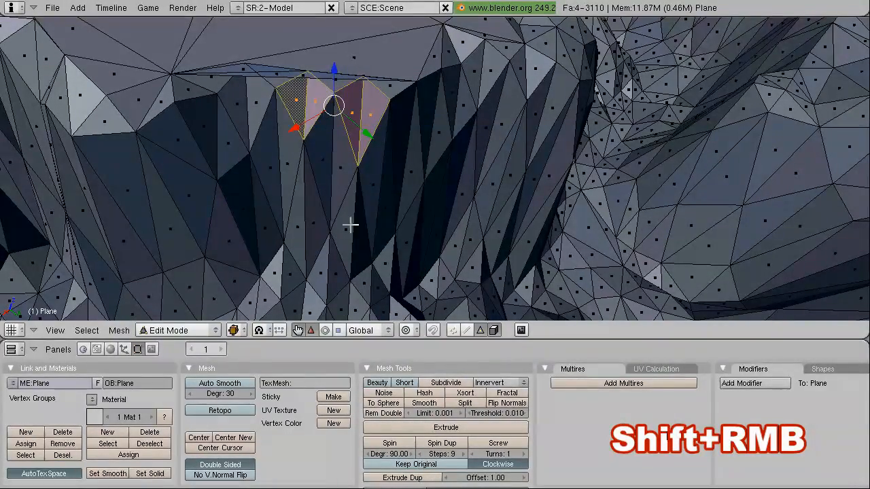
shift+right_click(336, 268)
key(ctrl+shift+f)
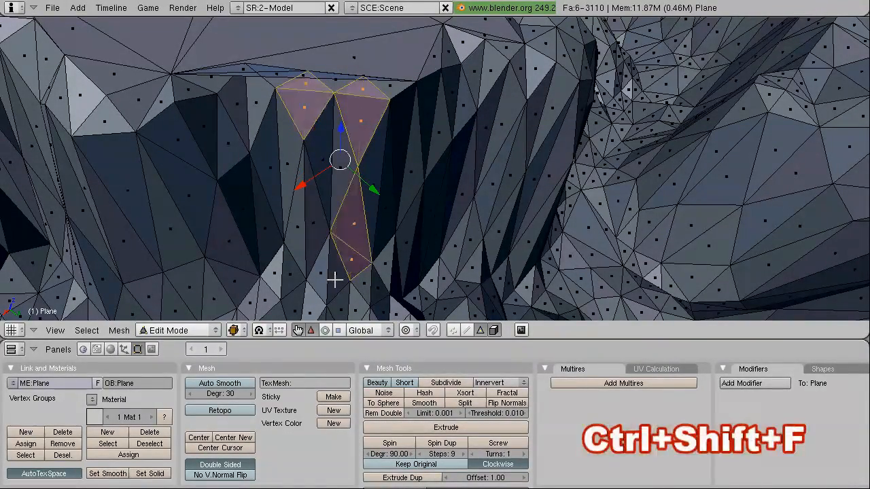
Flip the shared edges of the triangle pair midway up this cliff section and of the adjacent pair at its rim.
right_click(338, 165)
shift+right_click(322, 170)
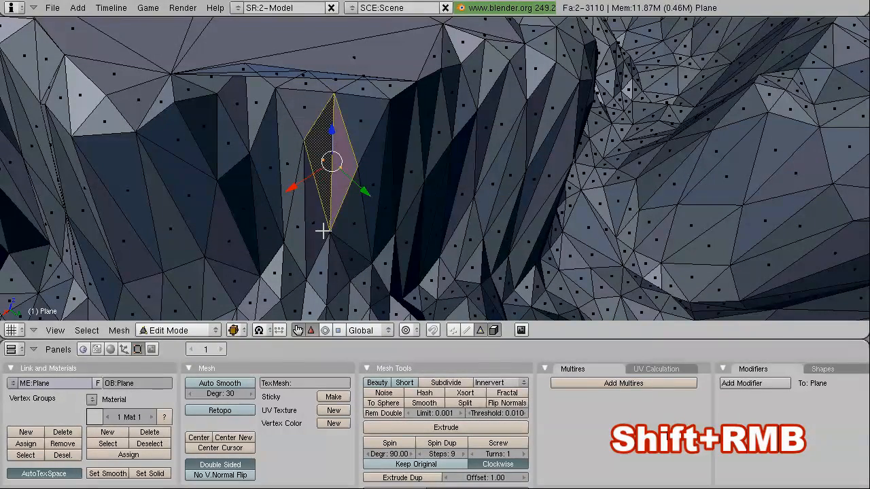
key(ctrl+shift+f)
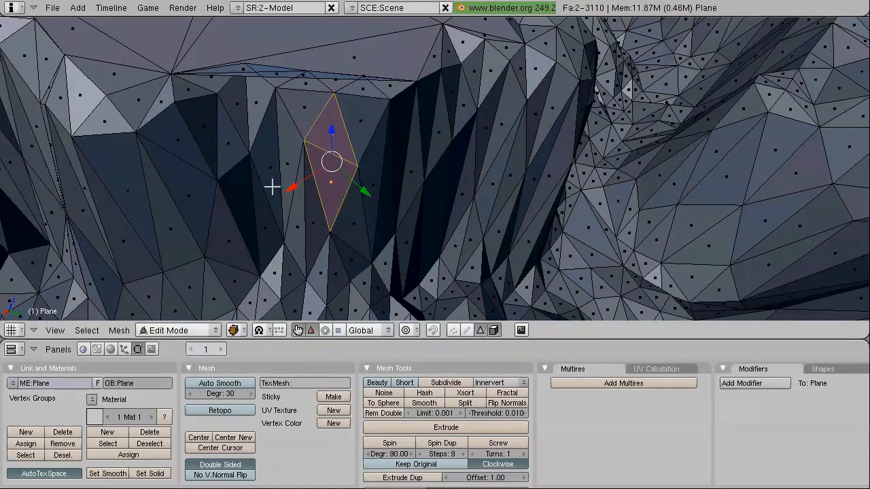
shift+right_click(258, 103)
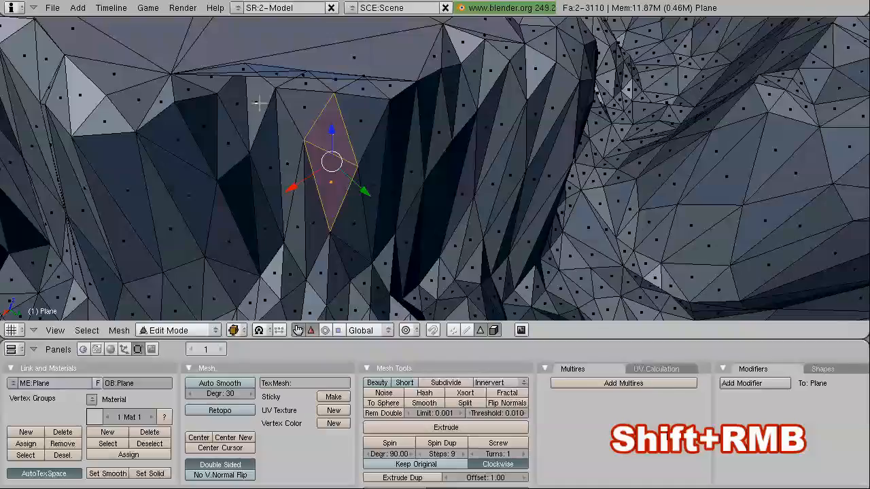
shift+right_click(241, 102)
key(ctrl+shift+f)
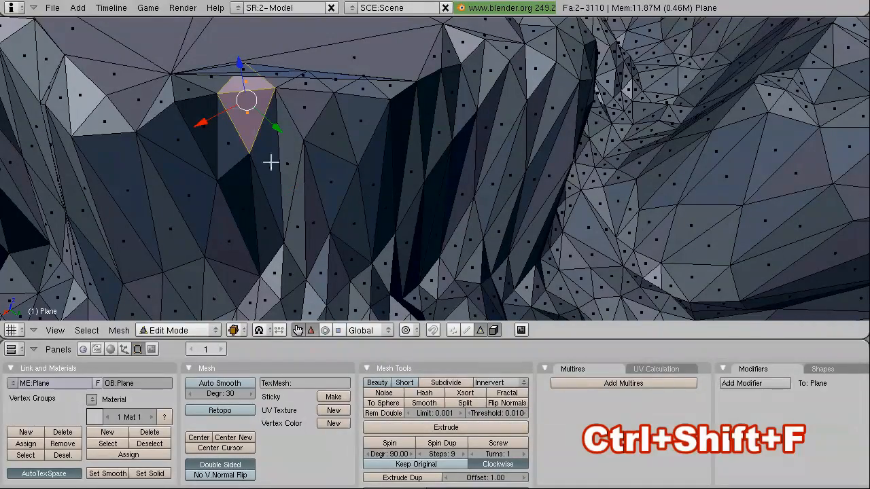
Return the terrain to Object Mode and view the cliff with its edited edges.
middle_drag(330, 225, 409, 308)
scroll(347, 230, down, 3)
mouse_move(270, 245)
middle_down()
mouse_move(347, 247)
mouse_move(357, 256)
mouse_move(277, 245)
middle_up()
key(Tab)
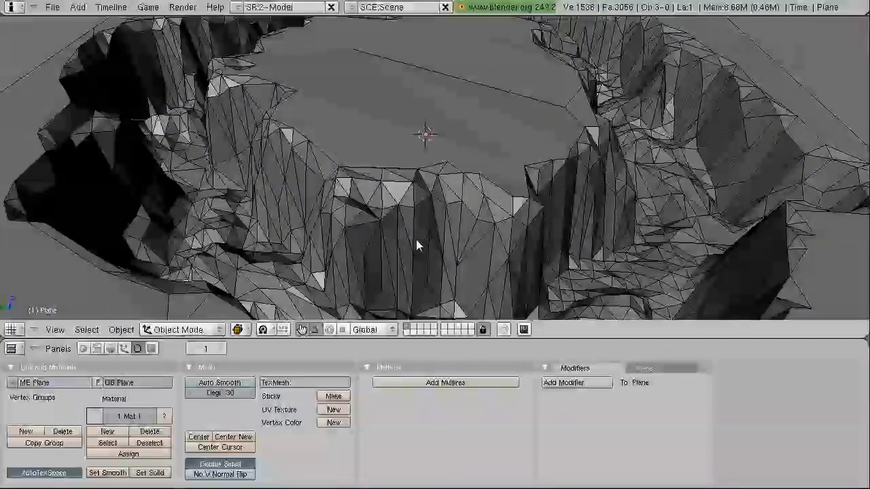
middle_drag(386, 254, 443, 221)
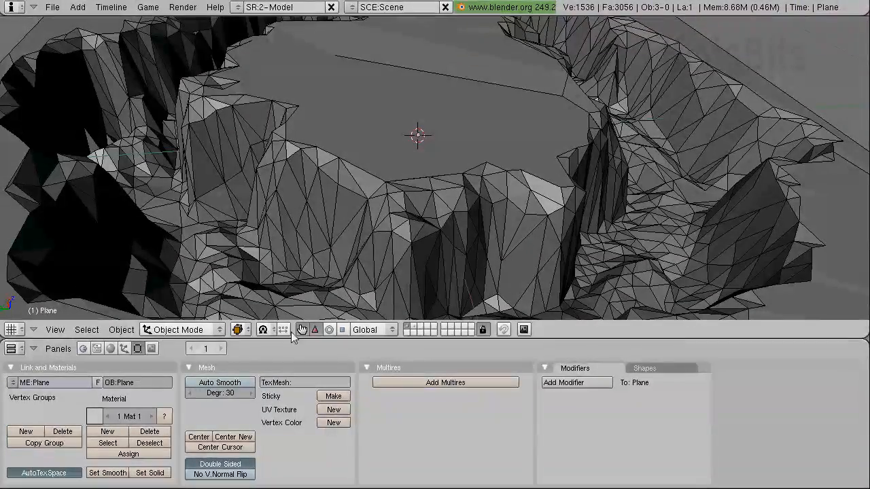
Turn the terrain object's extra Wire display off and back on in its draw settings.
click(123, 349)
click(502, 446)
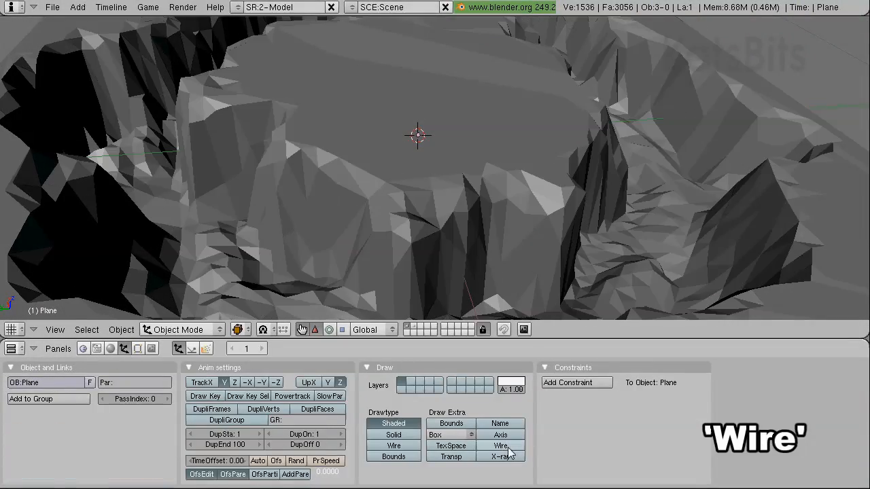
click(506, 446)
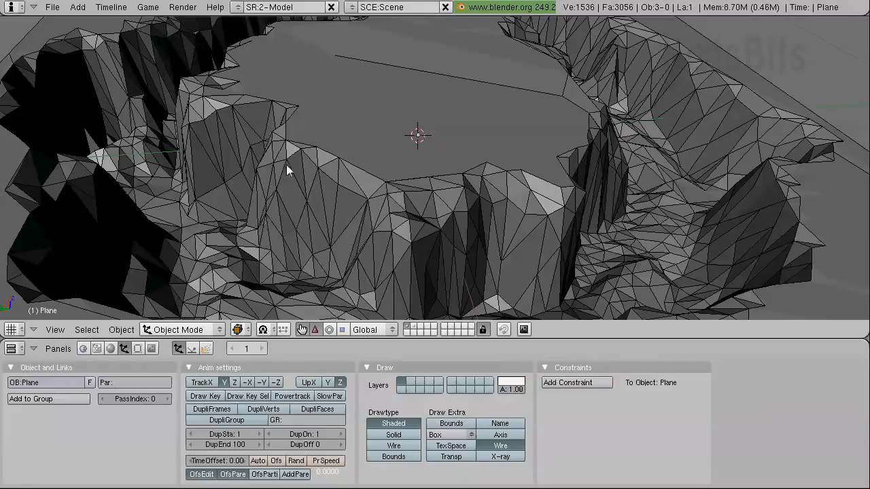
Show the second layer to examine the version of the decimated terrain kept there.
shift+middle_drag(371, 104, 344, 206)
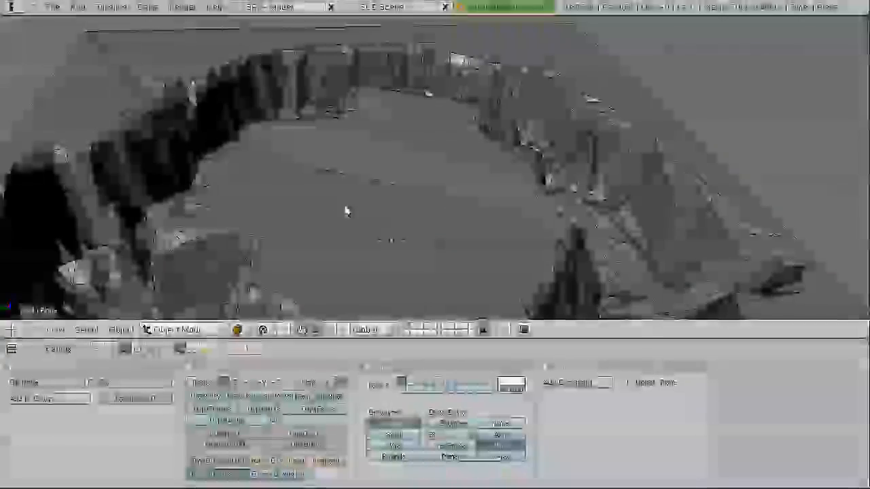
click(413, 326)
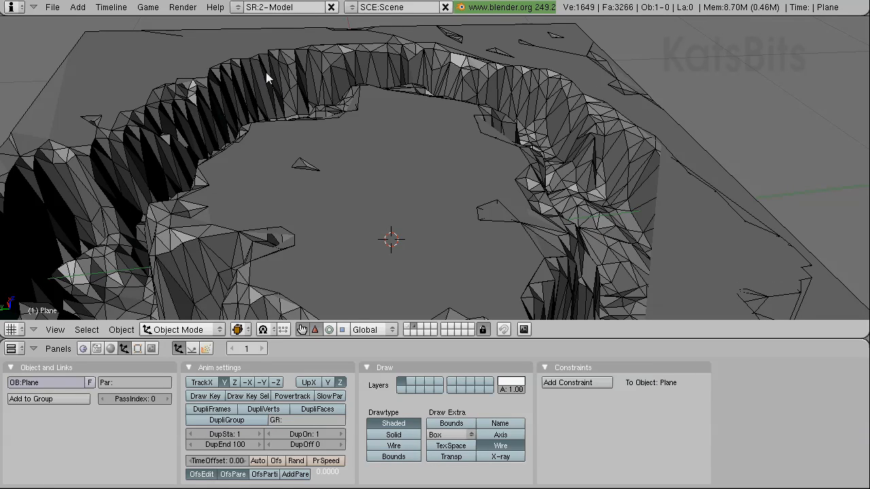
Switch between the first and second layers in an enlarged 3D view to compare the two decimated terrain versions.
middle_drag(257, 106, 443, 234)
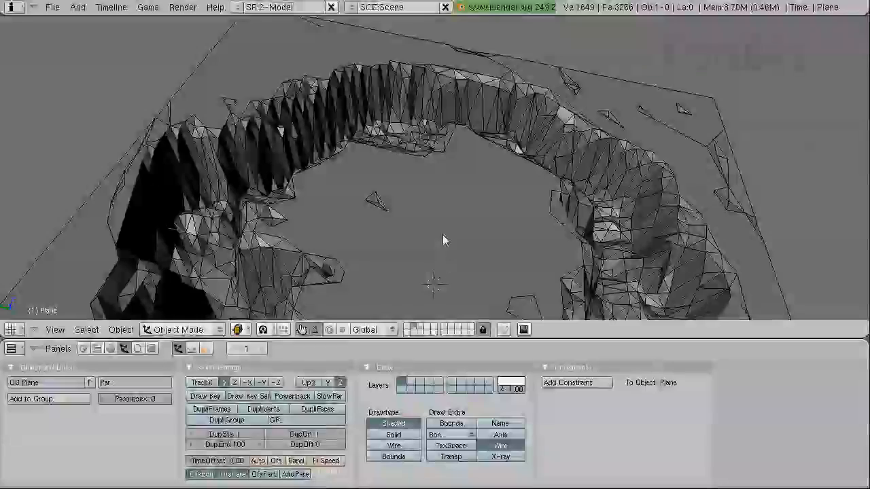
click(407, 327)
scroll(350, 159, up, 2)
middle_drag(373, 190, 470, 265)
key(ctrl+Up)
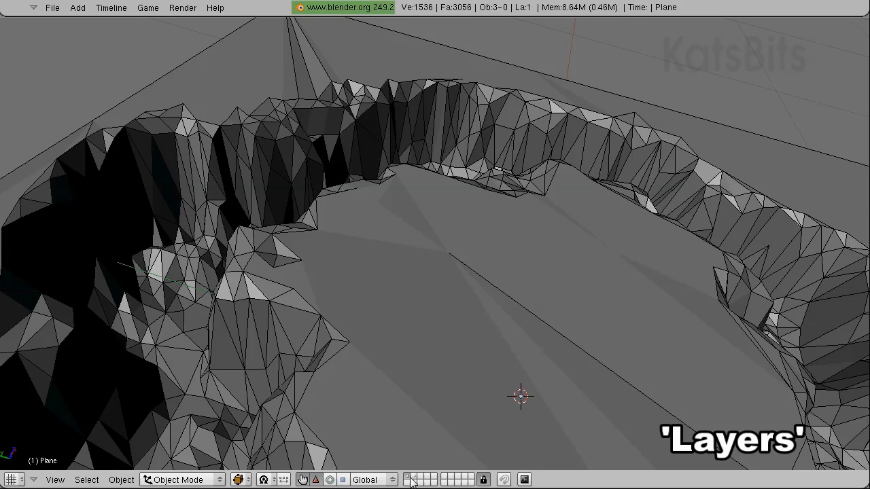
click(415, 477)
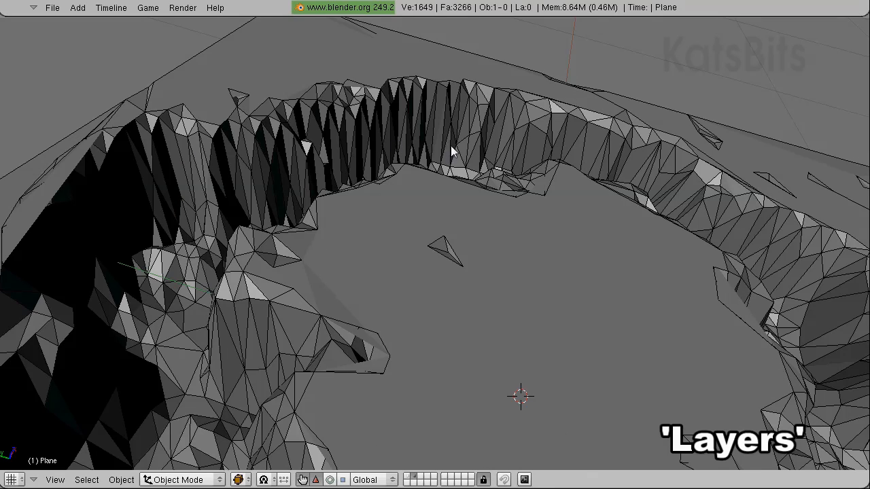
middle_drag(296, 277, 542, 316)
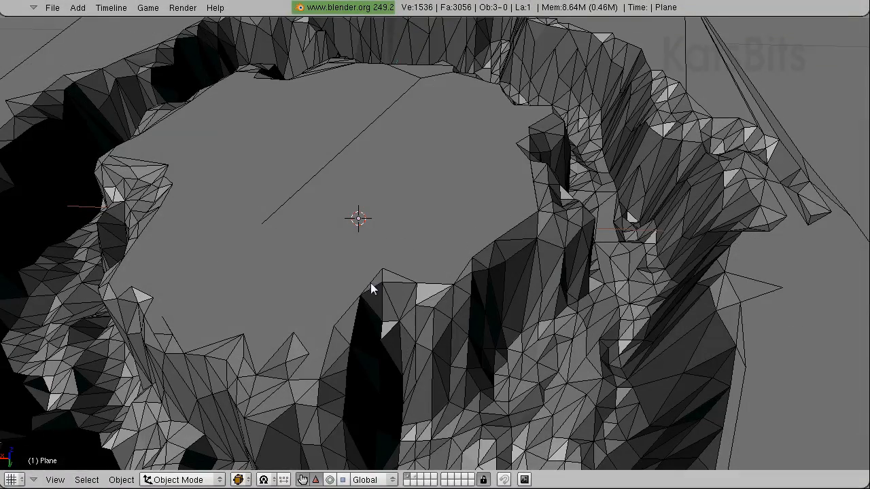
Select the first layer's terrain, examine its triangle mesh around the cliffs in Edit Mode, and return to Object Mode.
middle_drag(370, 283, 404, 274)
right_click(403, 275)
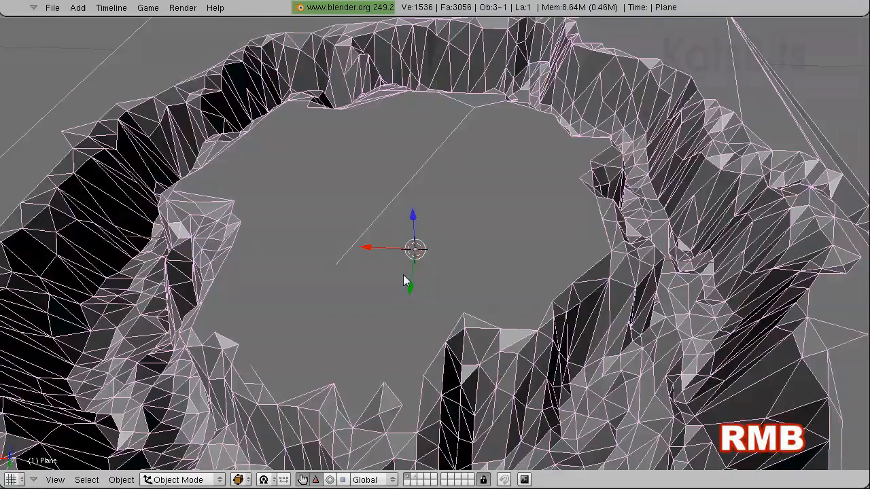
key(Tab)
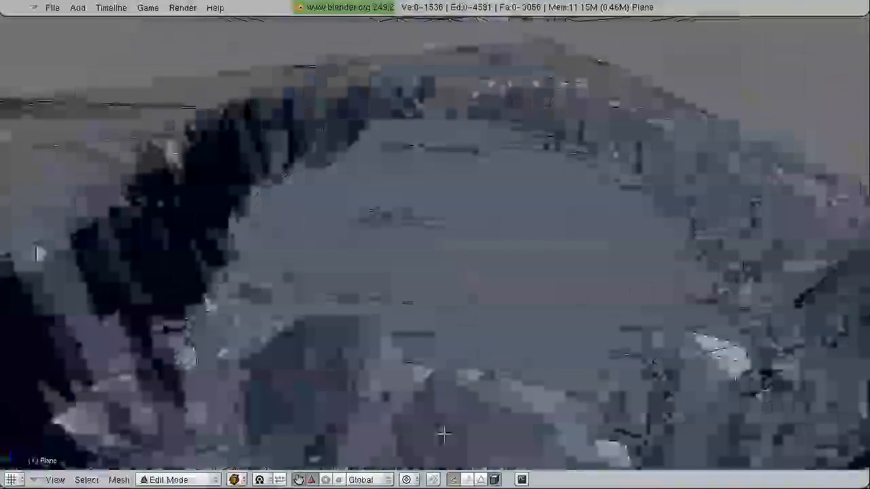
middle_drag(442, 433, 788, 349)
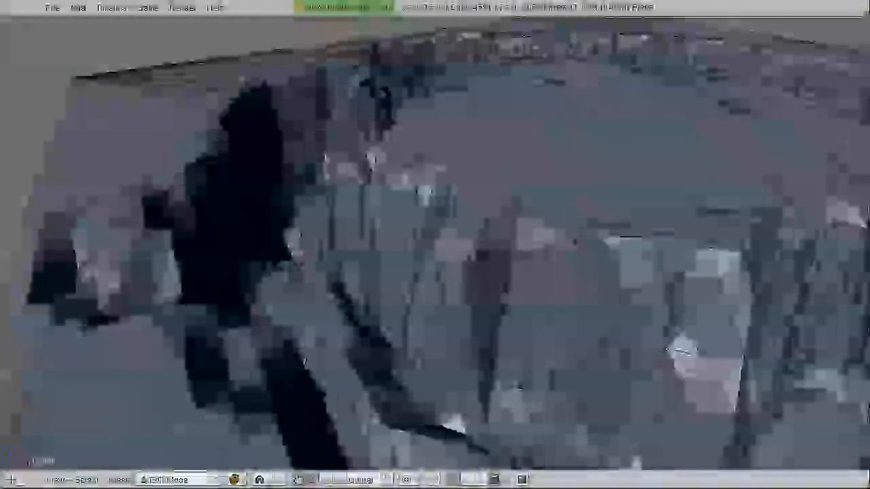
middle_drag(681, 350, 574, 341)
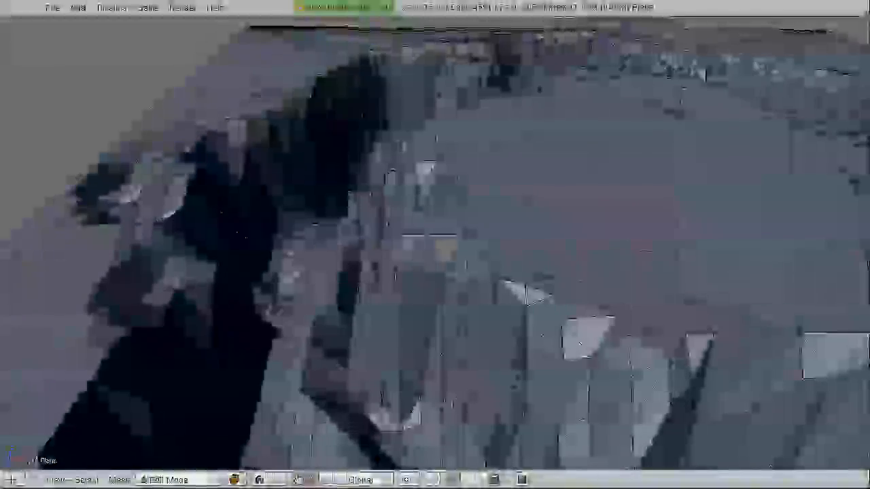
mouse_move(374, 239)
middle_down()
mouse_move(355, 235)
mouse_move(363, 236)
middle_up()
middle_drag(401, 268, 418, 272)
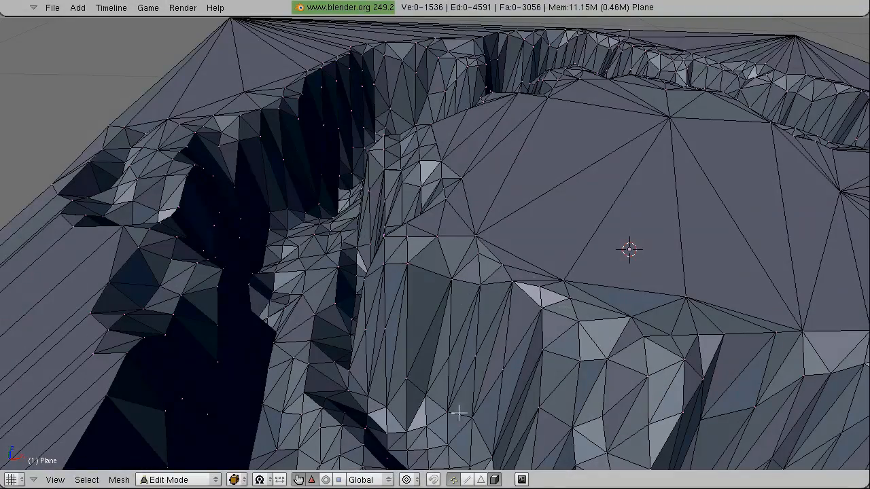
key(Tab)
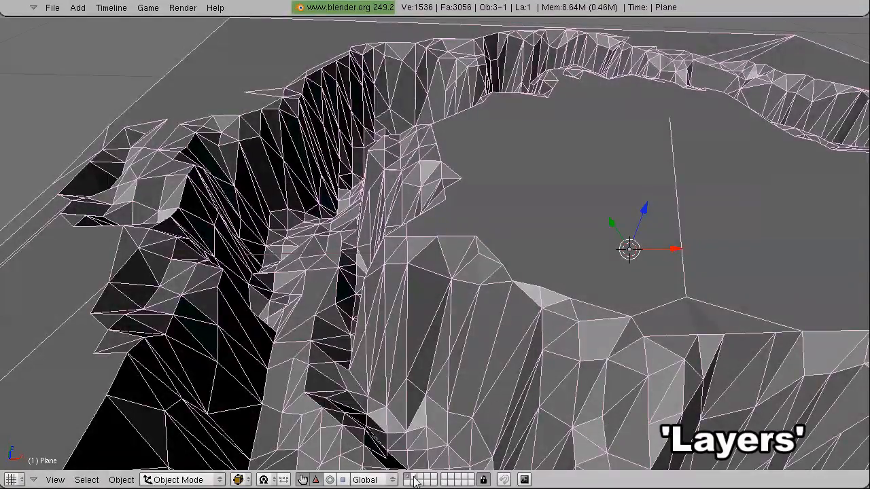
Show the second layer and open its terrain version in Edit Mode to examine that mesh for comparison.
click(414, 477)
right_click(427, 275)
key(Tab)
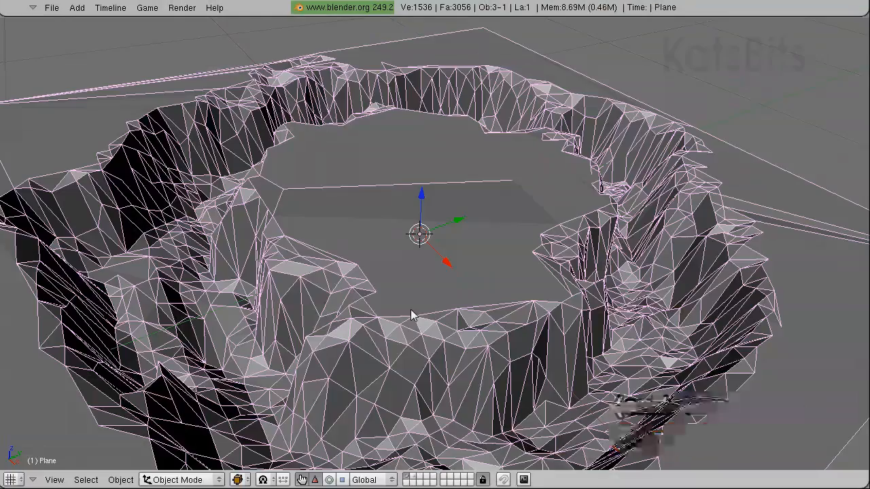
Restore the split screen layout and add an EdgeSplit modifier to the first layer's terrain.
key(ctrl+Down)
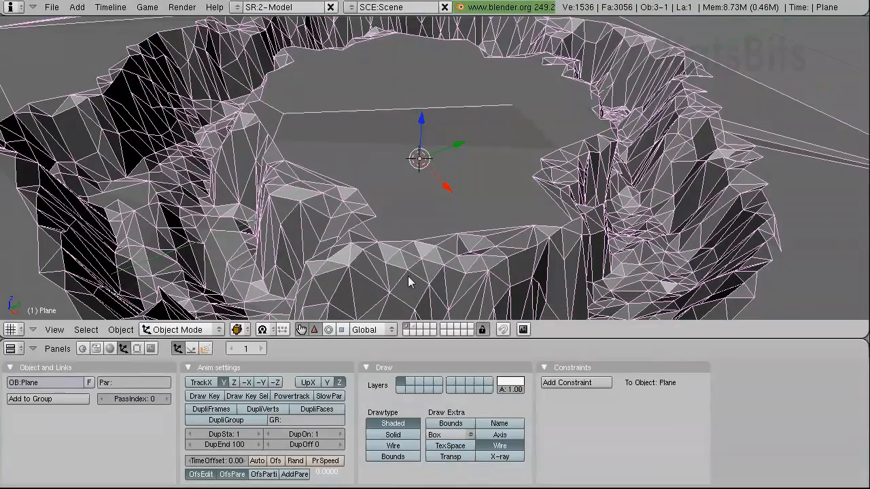
middle_drag(406, 261, 454, 254)
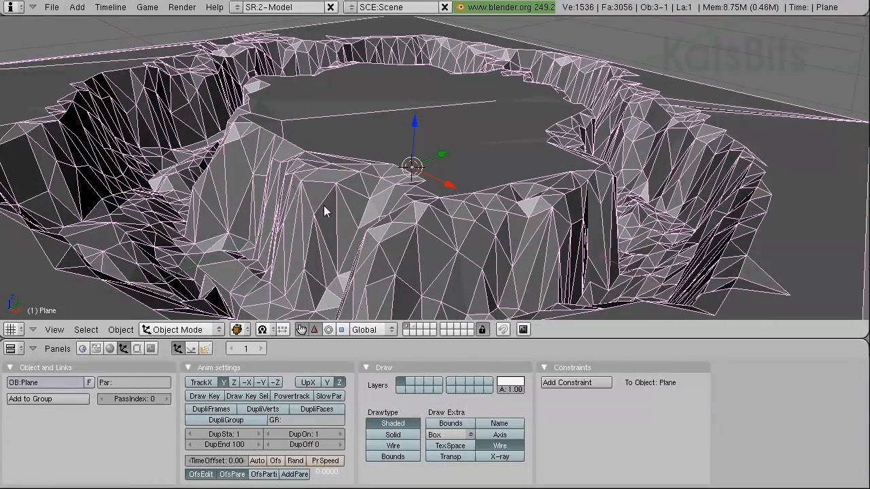
middle_drag(348, 156, 468, 222)
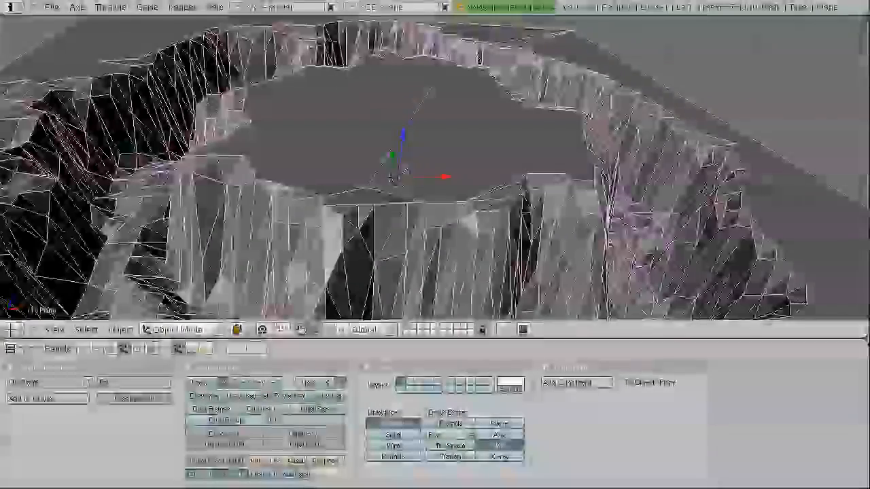
key(F9)
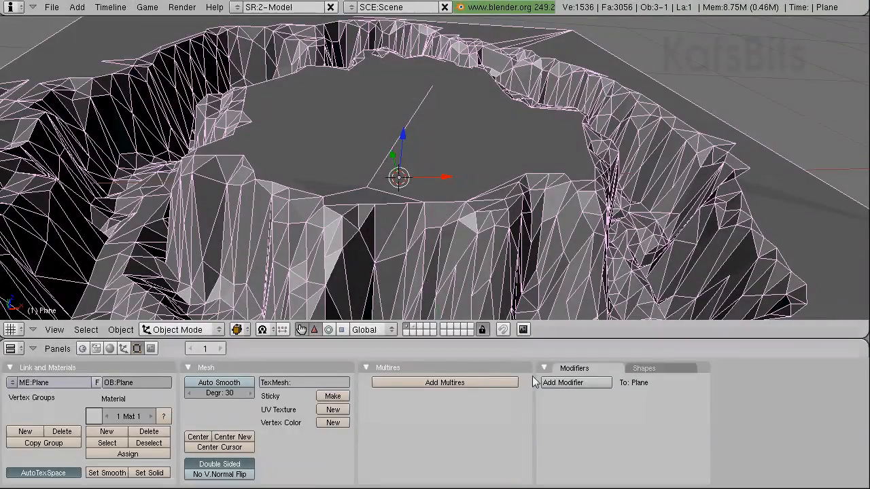
click(571, 383)
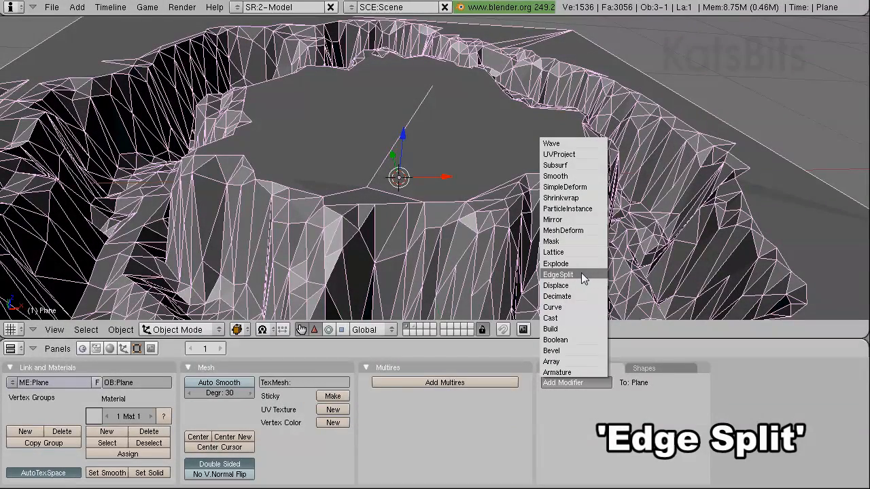
click(580, 274)
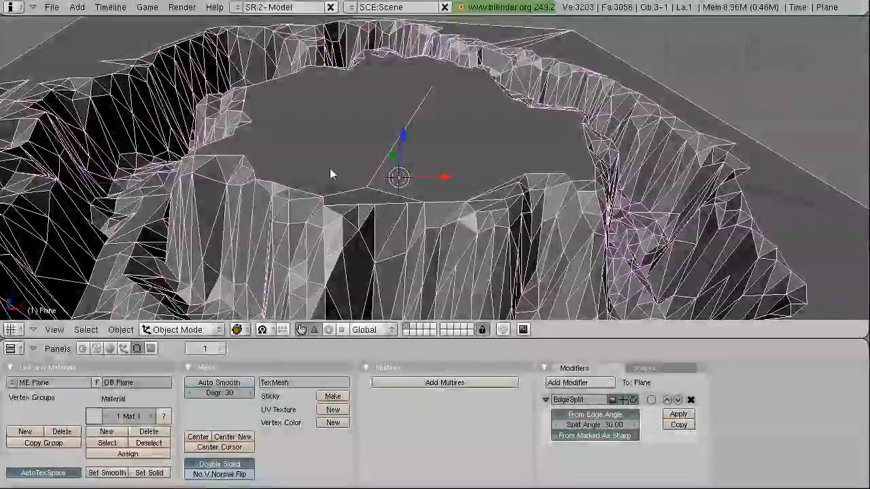
Set the terrain's shading to smooth and turn off its extra Wire display to view the shaded cliffs.
click(108, 472)
middle_drag(428, 256, 373, 248)
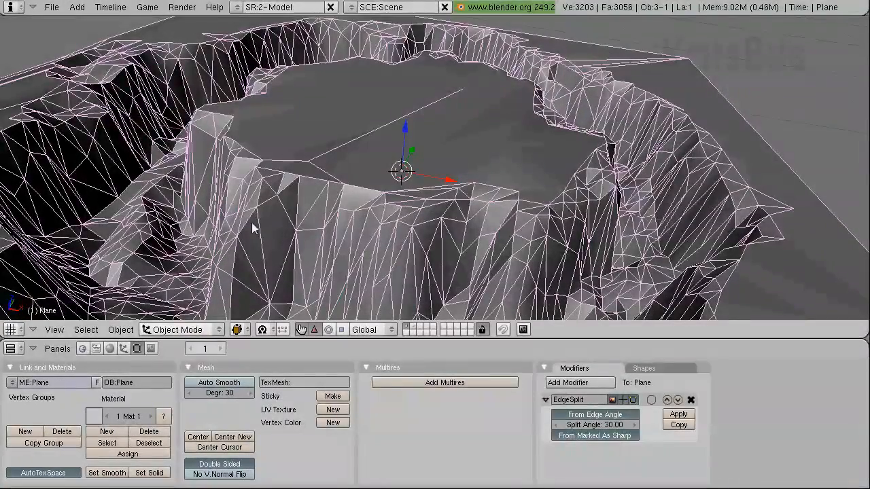
click(123, 349)
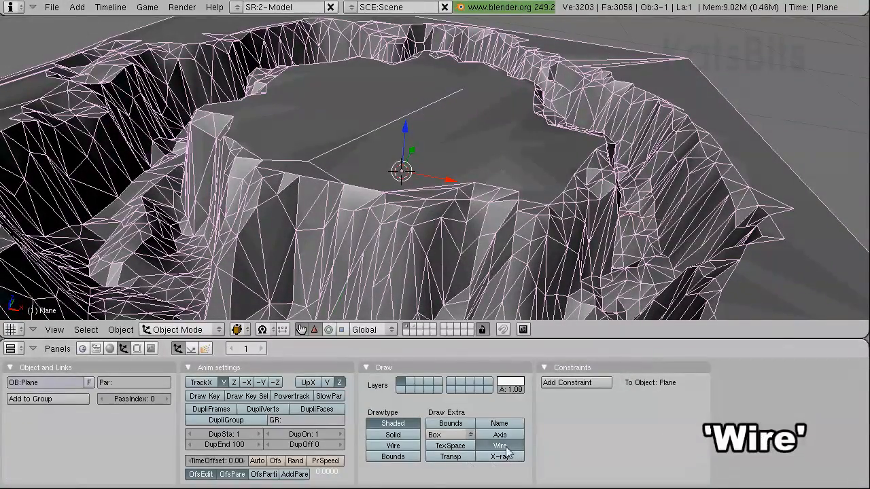
click(506, 450)
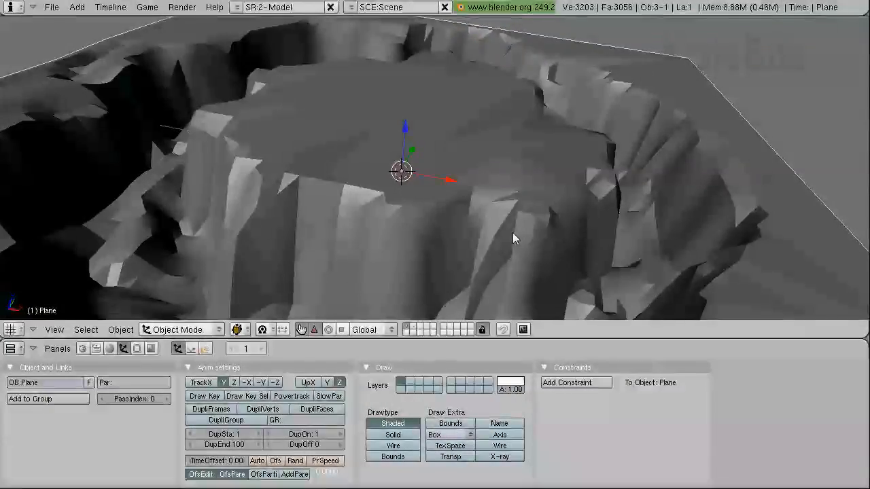
middle_drag(513, 233, 469, 229)
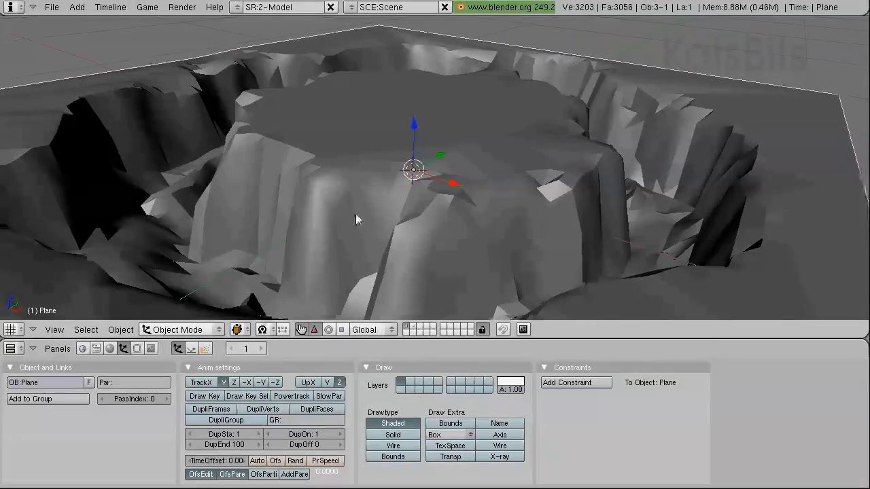
shift+middle_drag(355, 218, 338, 252)
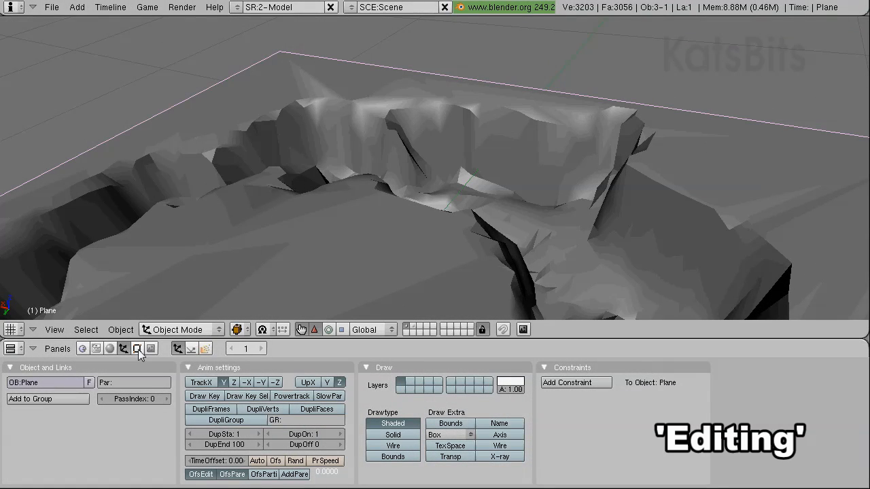
Disable From Marked As Sharp in the terrain's EdgeSplit modifier so only the edge angle determines the splits.
click(136, 349)
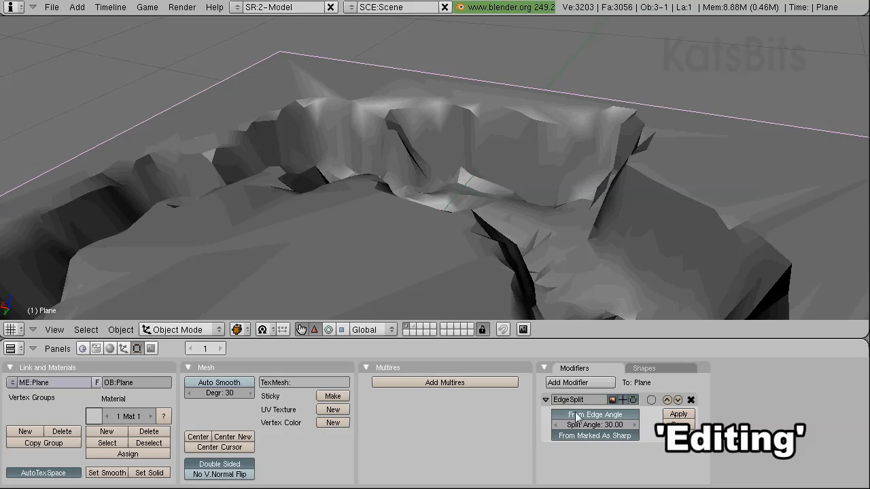
click(614, 437)
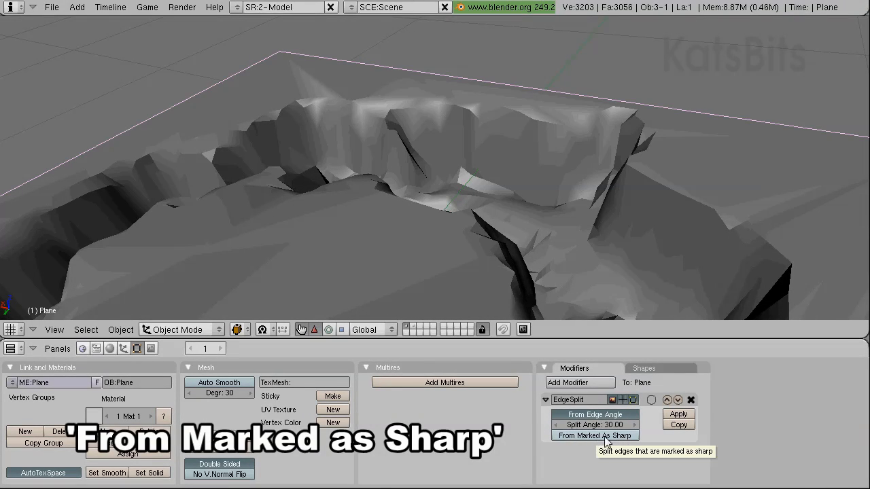
click(596, 436)
middle_drag(570, 234, 413, 223)
scroll(454, 154, down, 1)
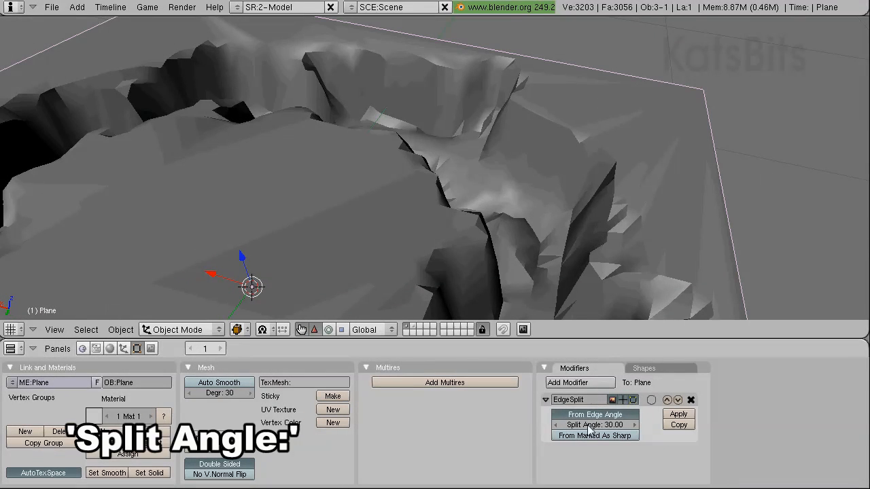
Raise the EdgeSplit modifier's Split Angle gradually to 47 to try smoother shading on the terrain.
click(635, 426)
click(635, 425)
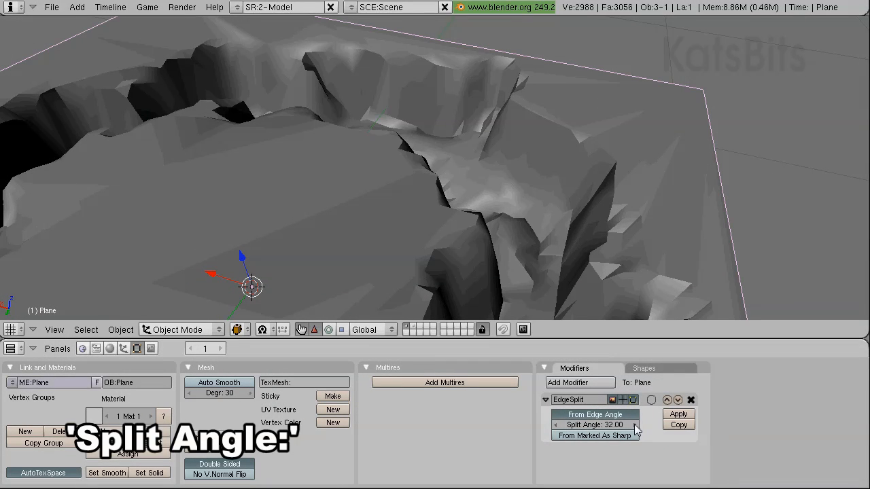
click(635, 425)
click(635, 425)
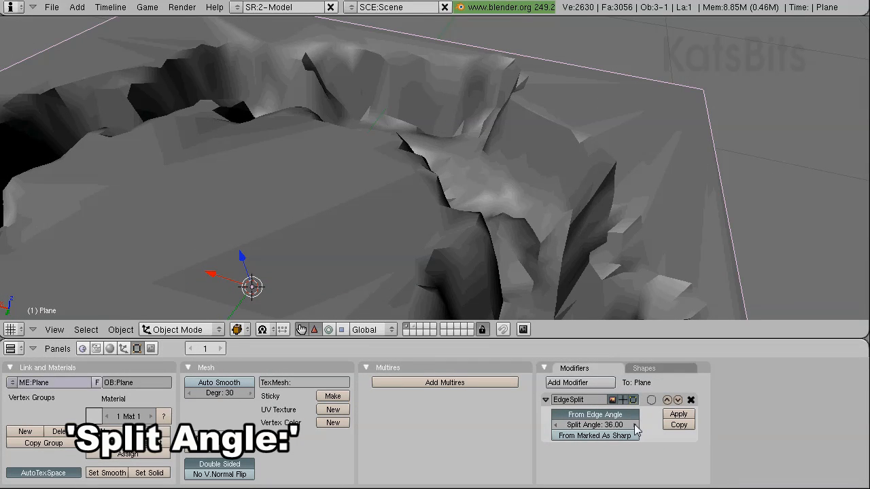
click(636, 426)
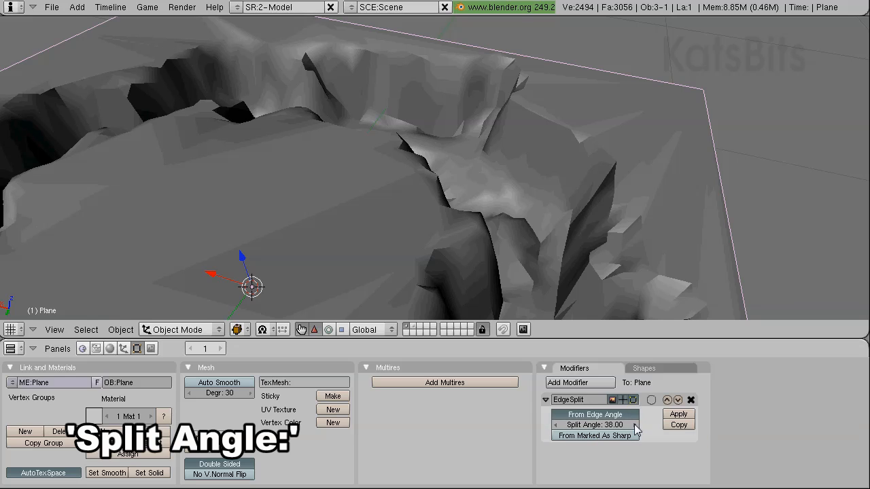
click(635, 425)
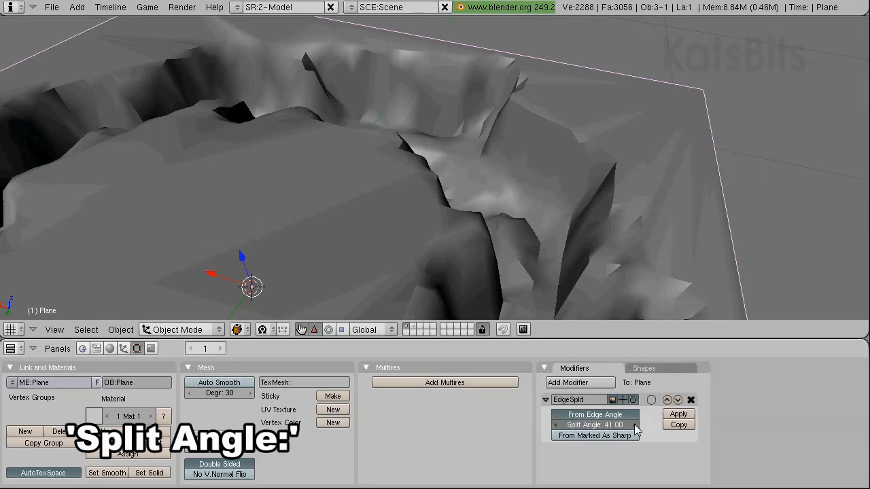
click(635, 425)
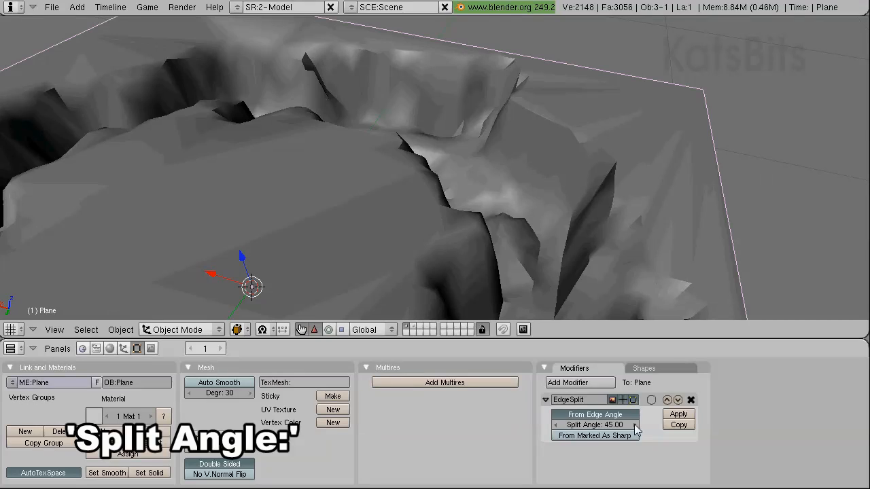
click(635, 425)
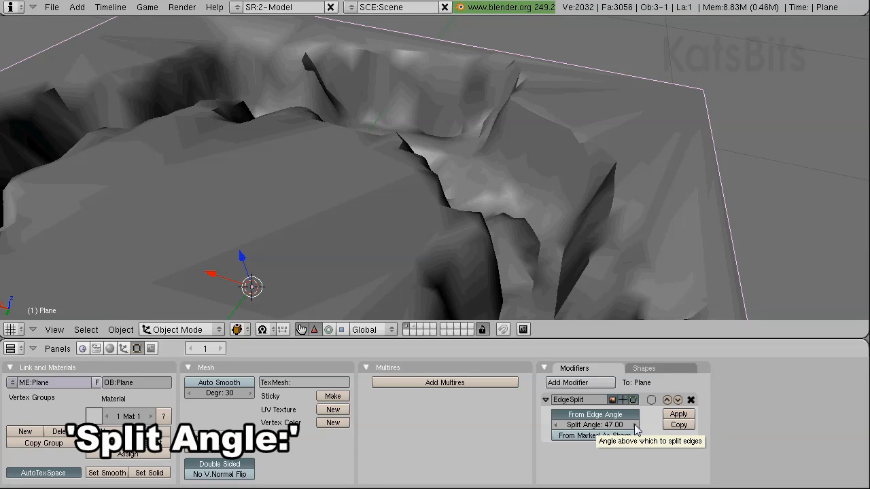
Lower the EdgeSplit modifier's Split Angle to 33 while viewing the whole terrain.
click(555, 425)
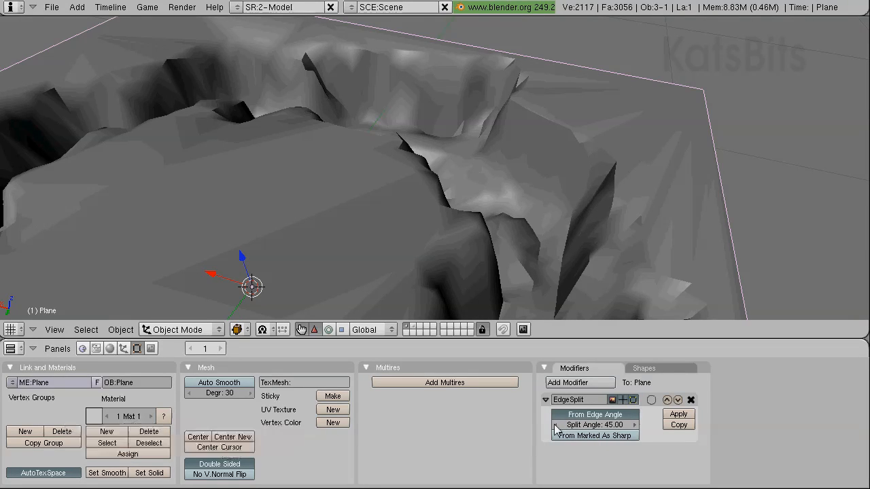
middle_drag(620, 280, 336, 254)
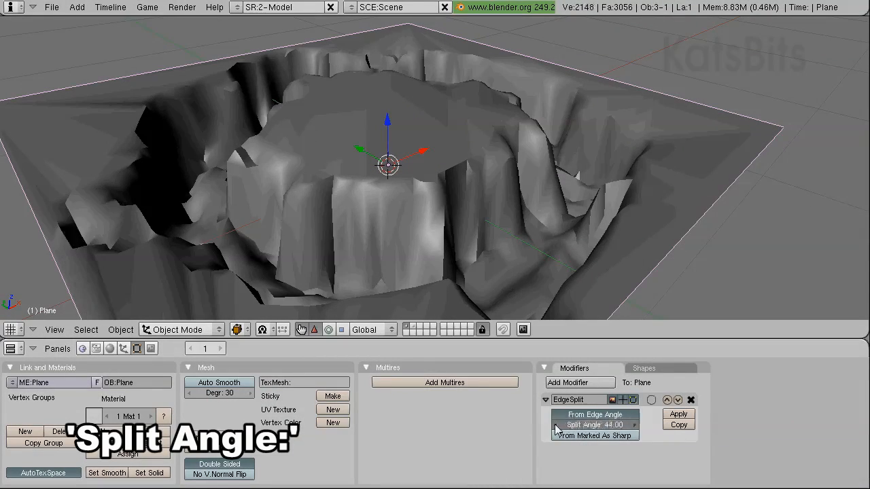
click(555, 426)
click(555, 426)
click(556, 426)
click(556, 426)
click(556, 426)
click(555, 426)
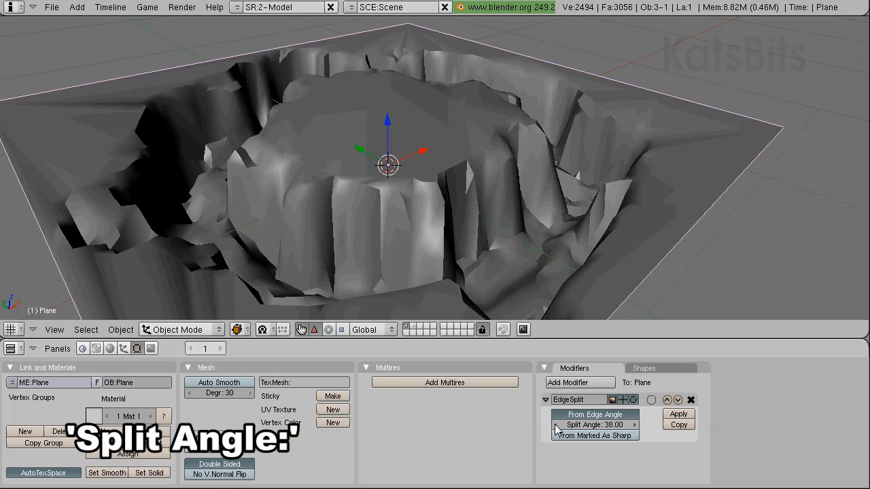
click(555, 426)
click(556, 426)
click(555, 426)
click(556, 426)
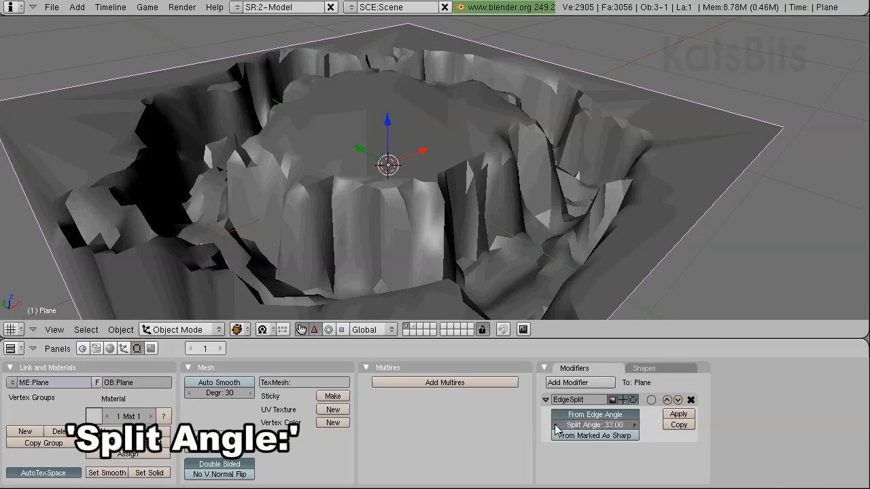
Lower the EdgeSplit modifier's Split Angle to 30 and apply the modifier to the terrain.
click(556, 426)
click(556, 426)
click(556, 426)
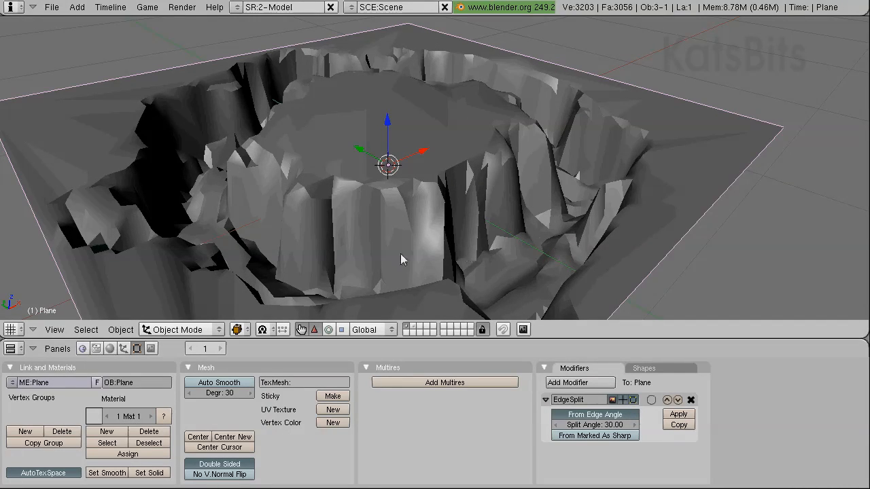
middle_drag(400, 253, 478, 276)
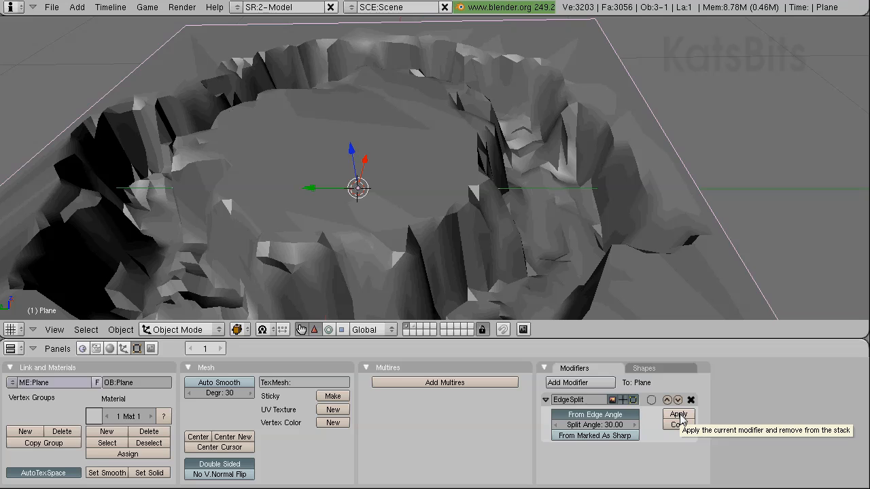
click(679, 414)
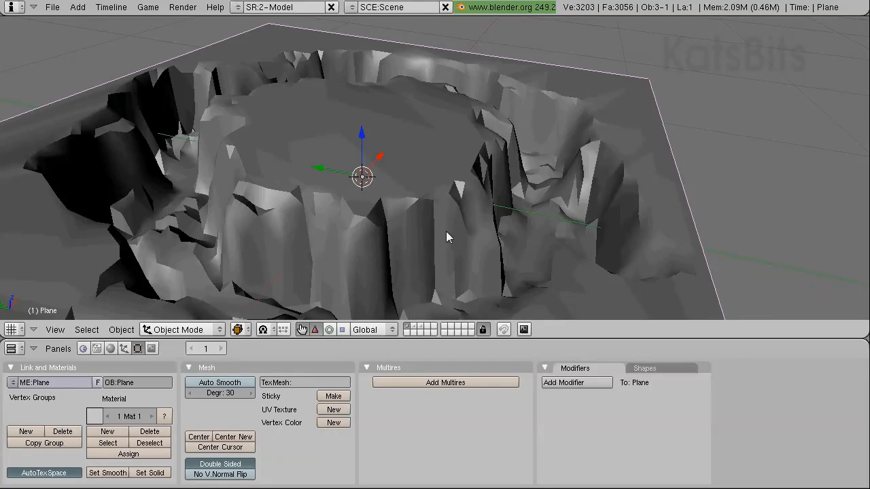
Split the 3D view into two side-by-side areas and switch the new one to the UV/Image Editor.
middle_drag(446, 236, 421, 234)
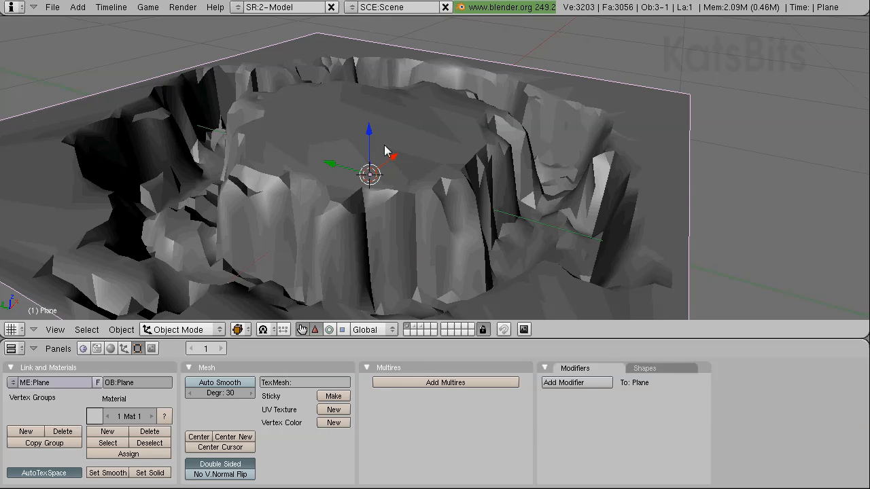
right_click(562, 336)
click(562, 336)
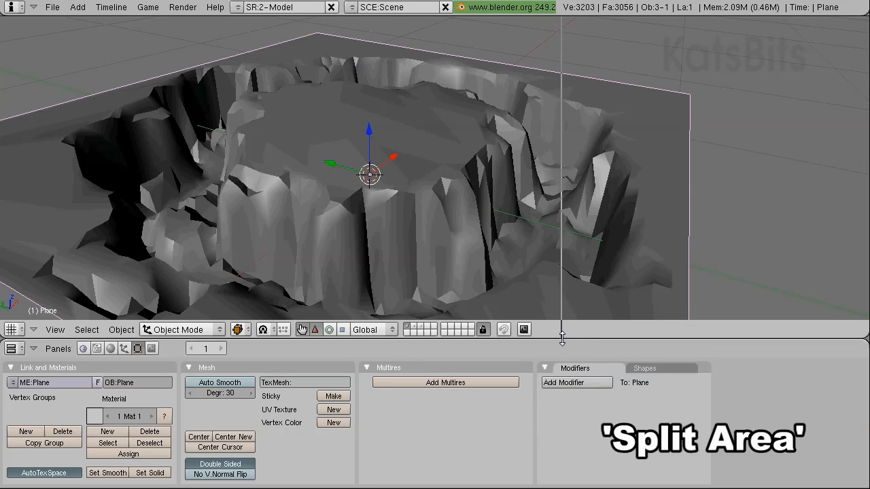
click(564, 312)
click(575, 330)
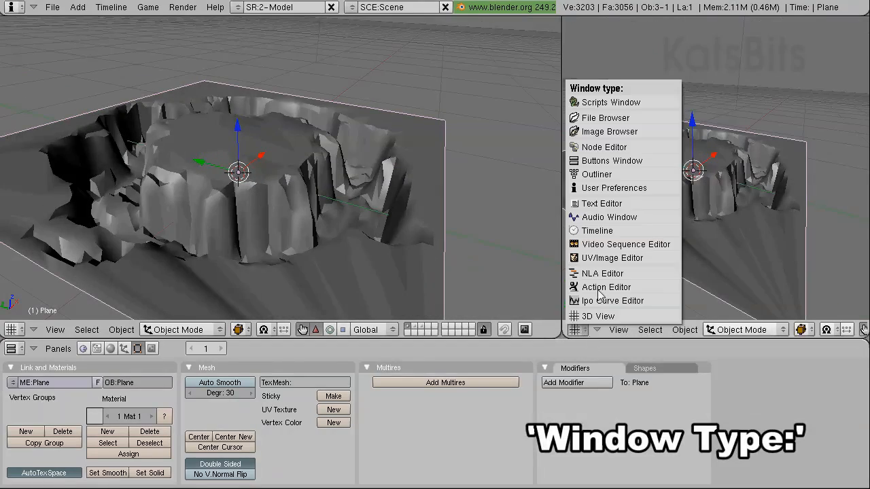
click(600, 259)
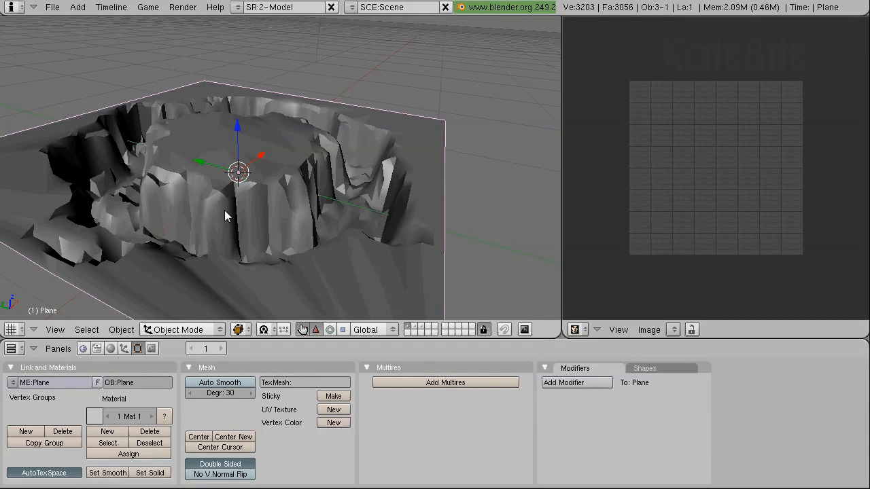
Put the terrain into Edit Mode with the whole mesh selected and unwrap it with the Unwrap calculation.
key(Tab)
key(a)
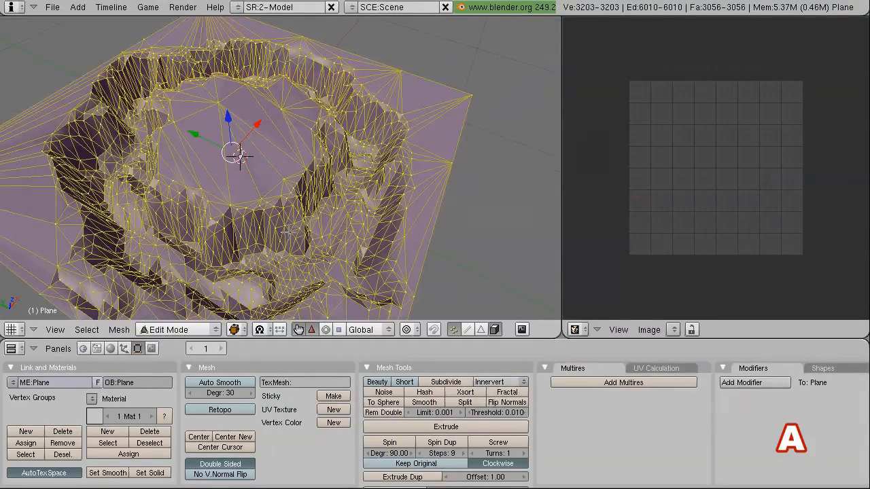
key(u)
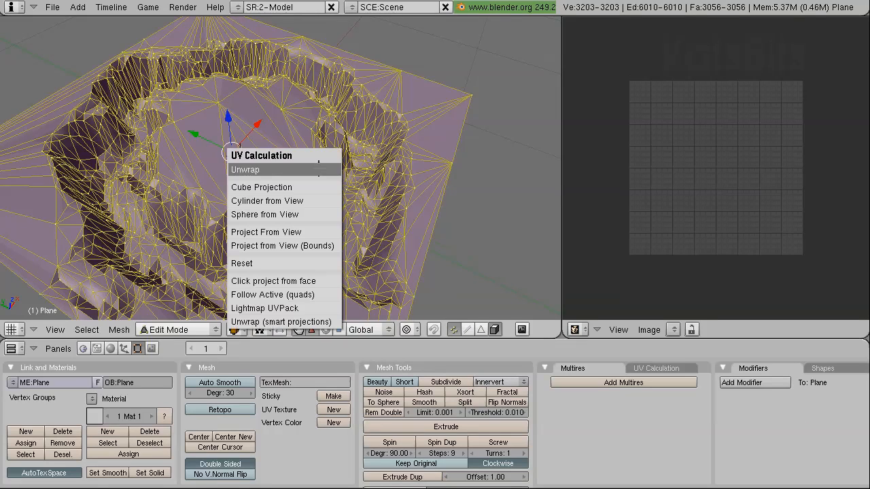
click(256, 170)
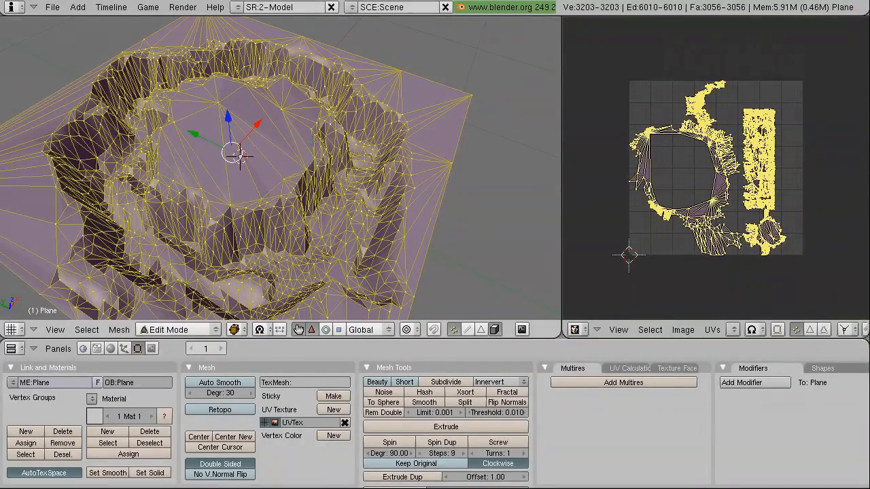
Try moving a single vertex on the plateau's rim to check whether the adjoining faces are split apart.
scroll(290, 202, up, 4)
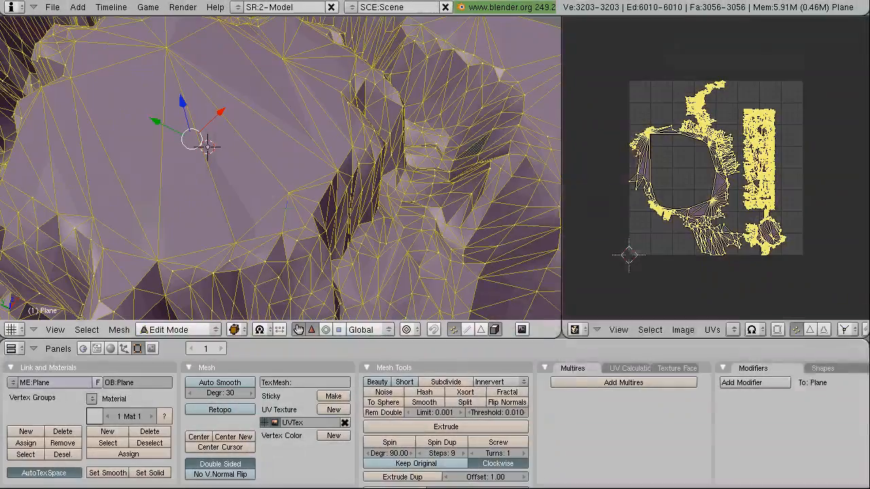
right_click(207, 146)
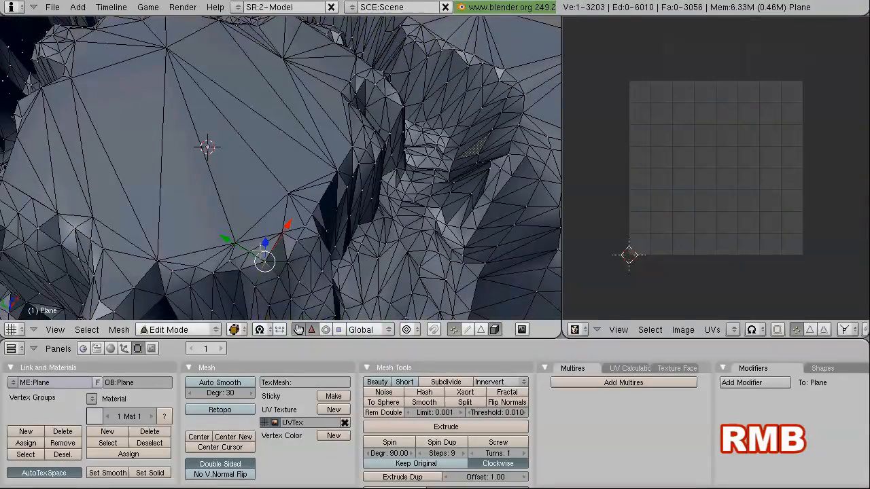
key(g)
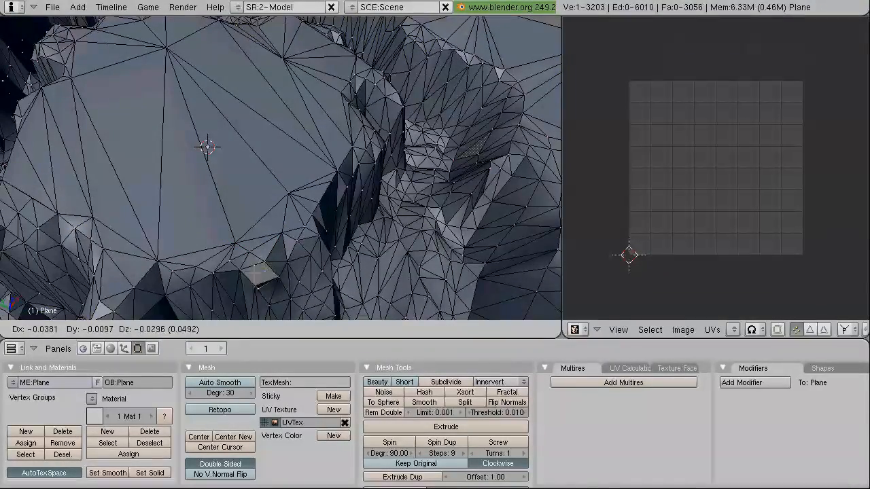
right_click(257, 260)
scroll(256, 260, down, 2)
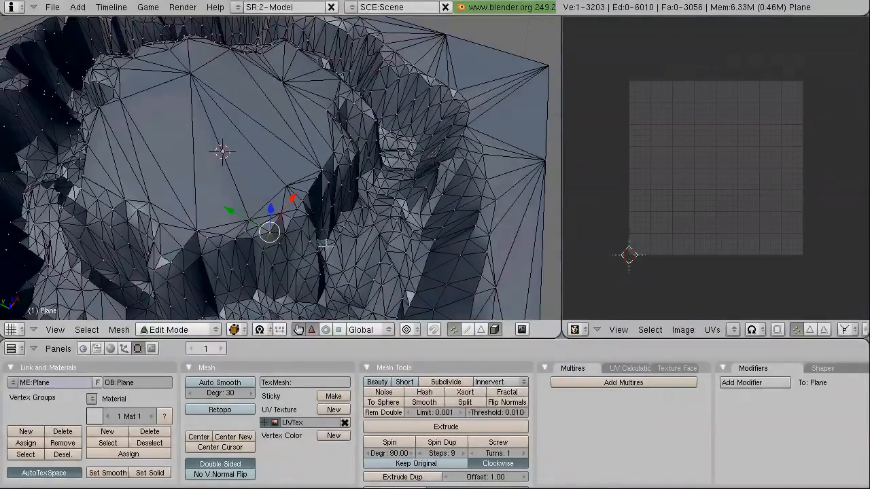
scroll(322, 244, down, 1)
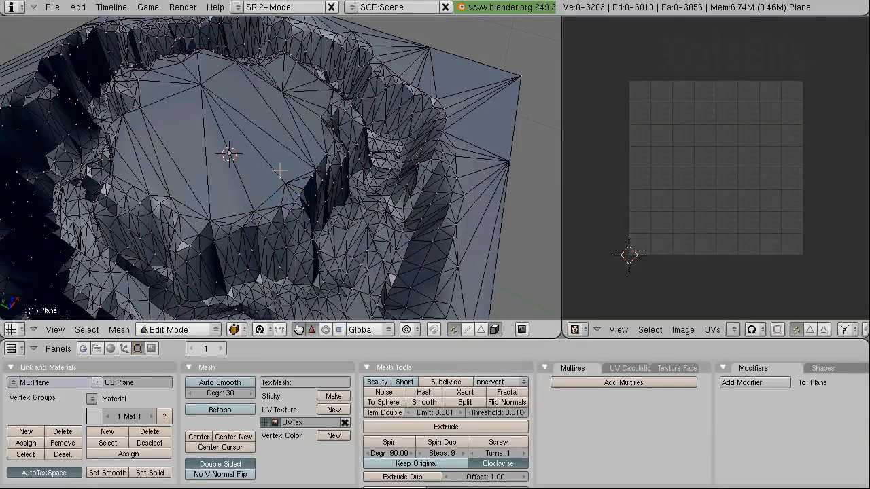
Remove the double vertices from the whole terrain mesh and unwrap it again as one joined surface.
key(a)
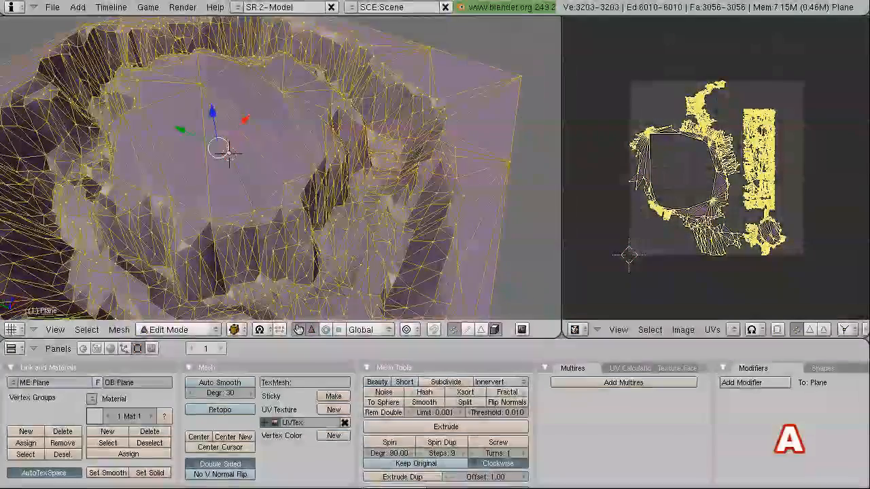
click(384, 413)
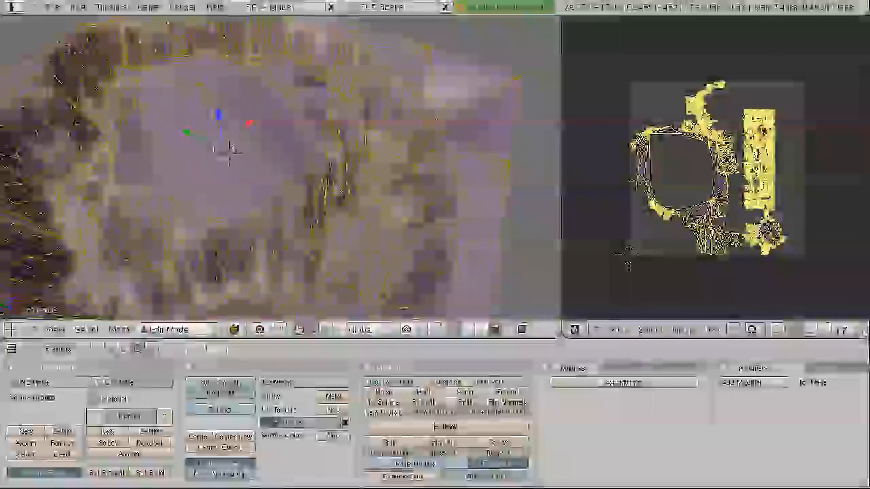
key(u)
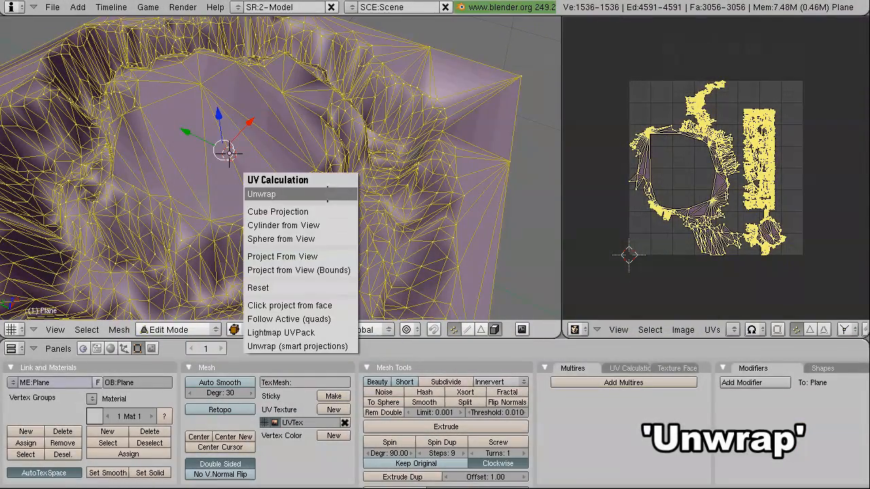
click(327, 195)
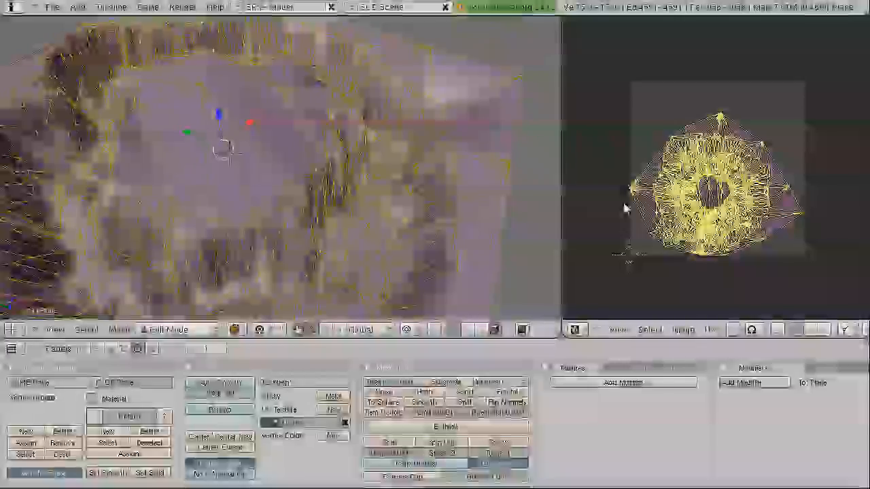
Move the UV layout's topmost vertex up to the image's upper edge and enable Layout Clipped to Image Size.
right_click(723, 89)
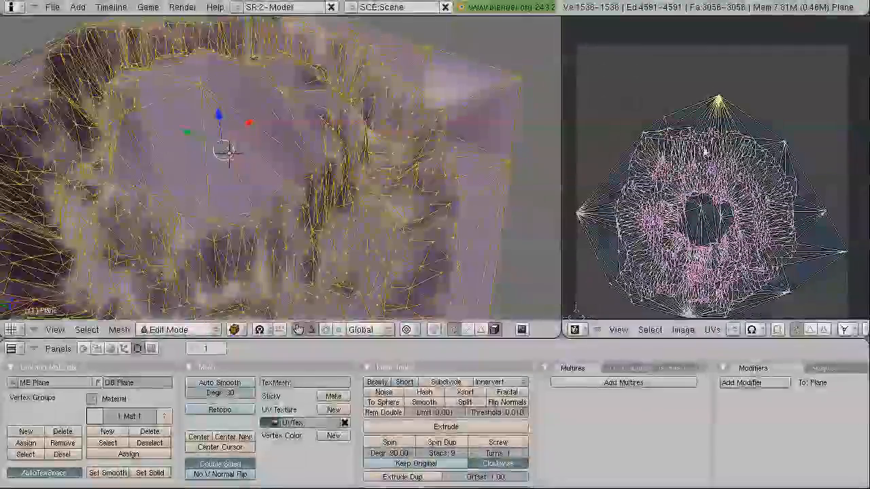
key(g)
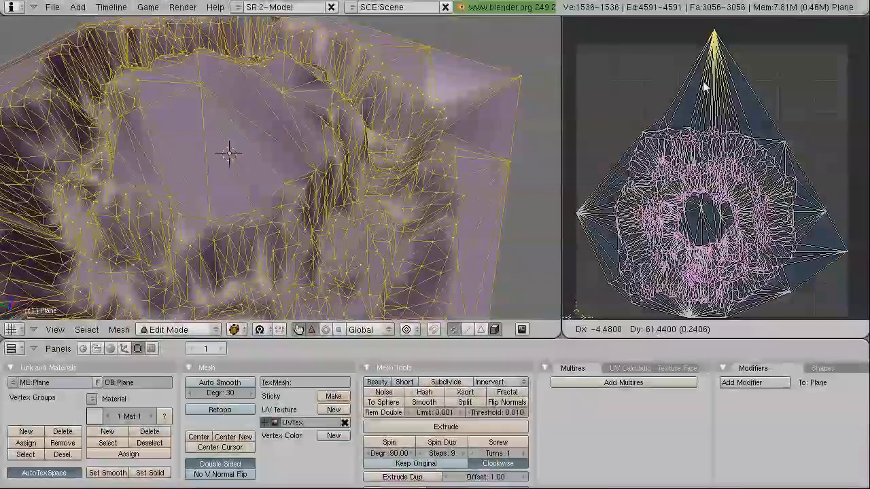
click(703, 98)
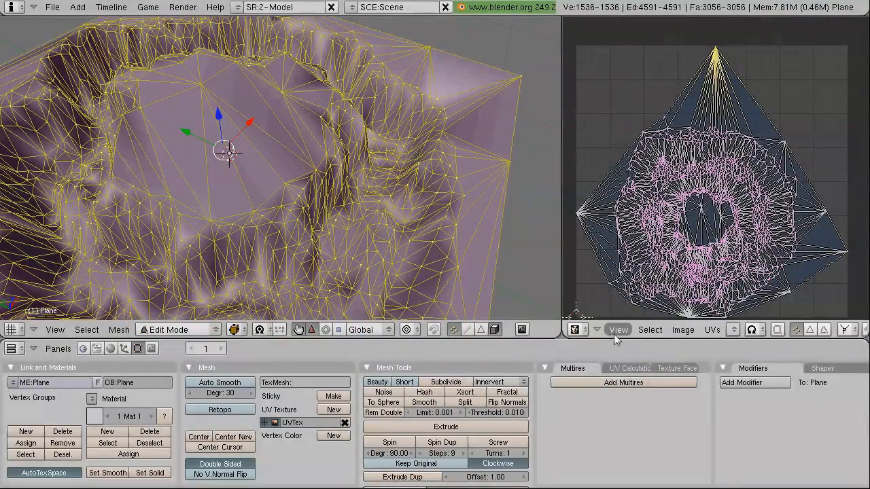
click(712, 329)
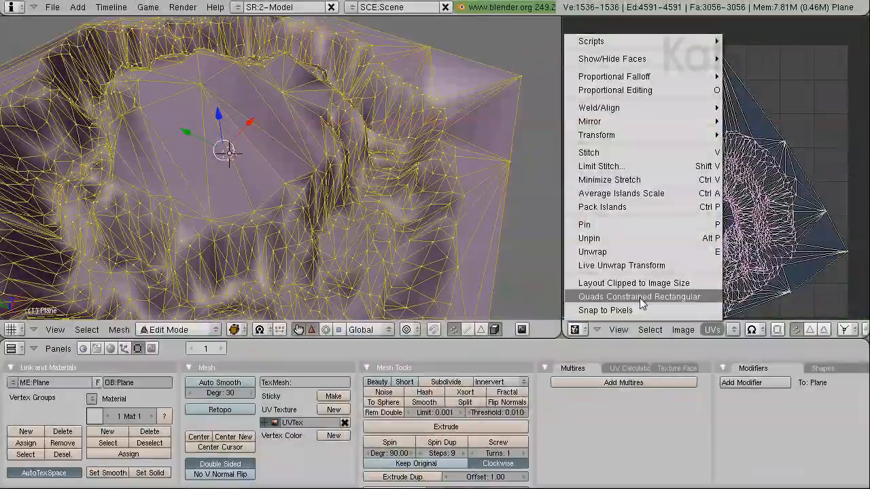
click(637, 283)
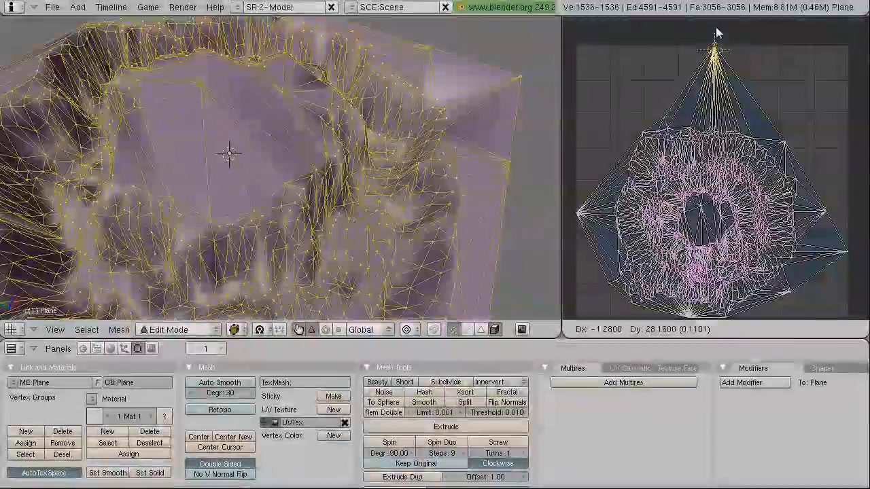
Move the upper left outer UV vertices onto the image's top and left edges, placing one in the upper left corner.
right_click(664, 125)
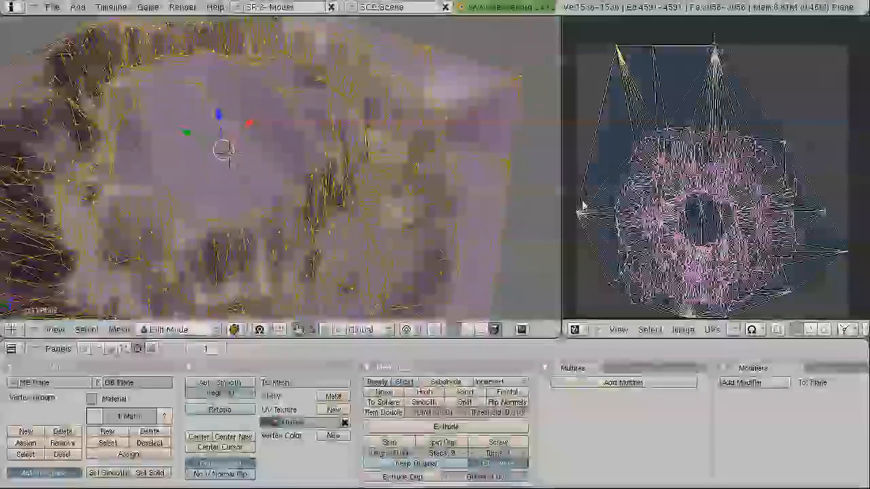
right_click(583, 205)
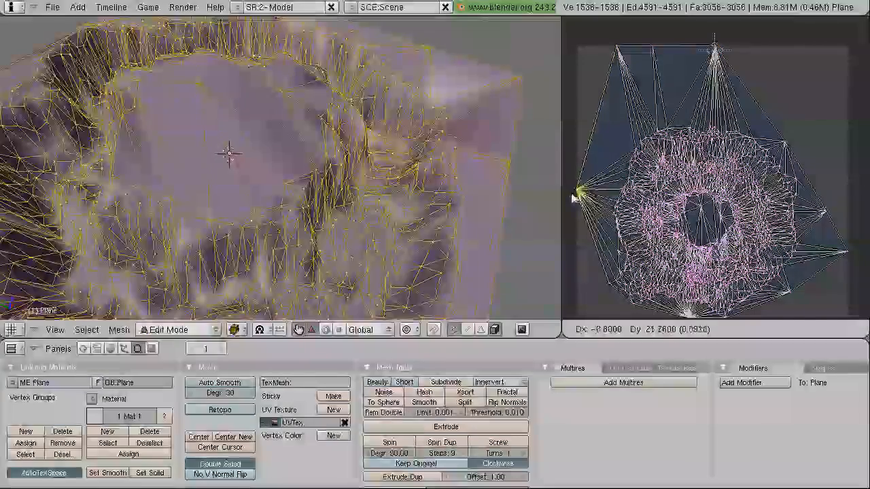
right_click(612, 61)
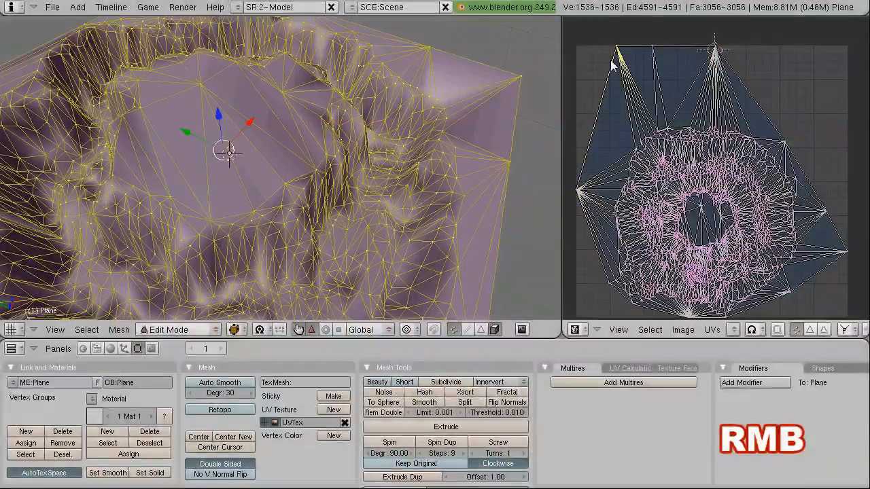
key(g)
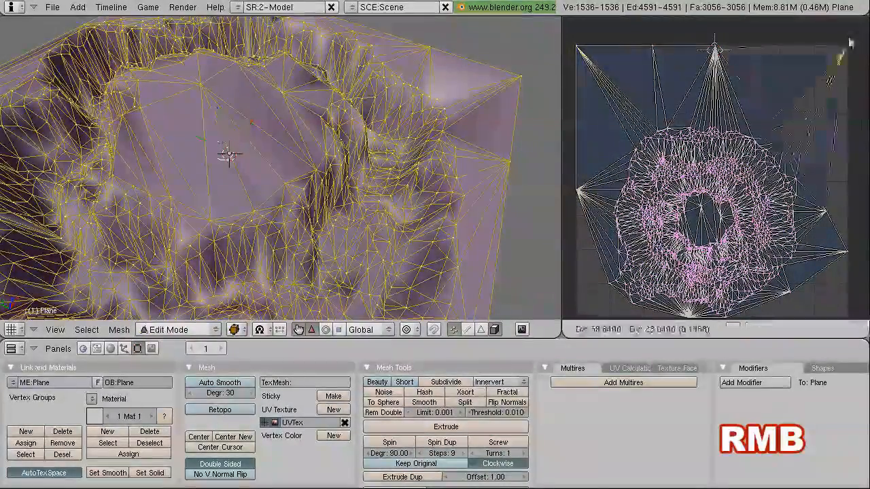
Place one outer UV vertex in the image's upper right corner and two more along its right edge.
right_drag(849, 44, 850, 49)
right_drag(820, 210, 851, 206)
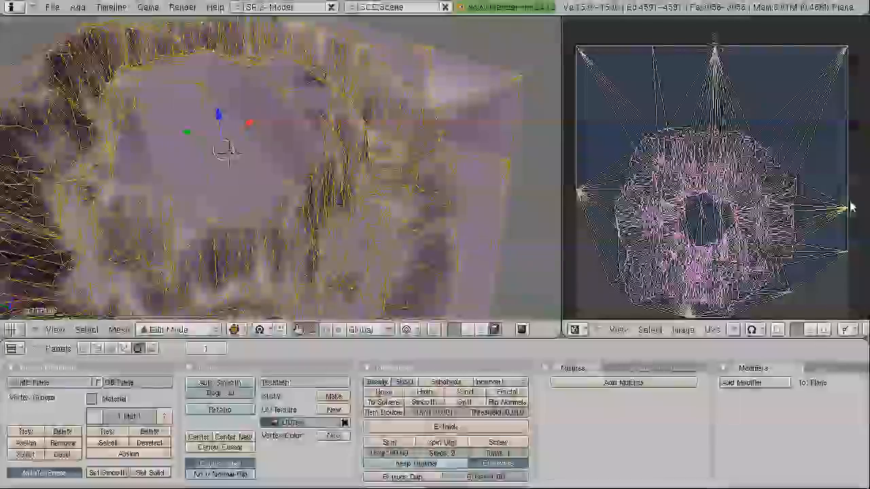
middle_drag(850, 202, 819, 127)
right_click(820, 184)
key(g)
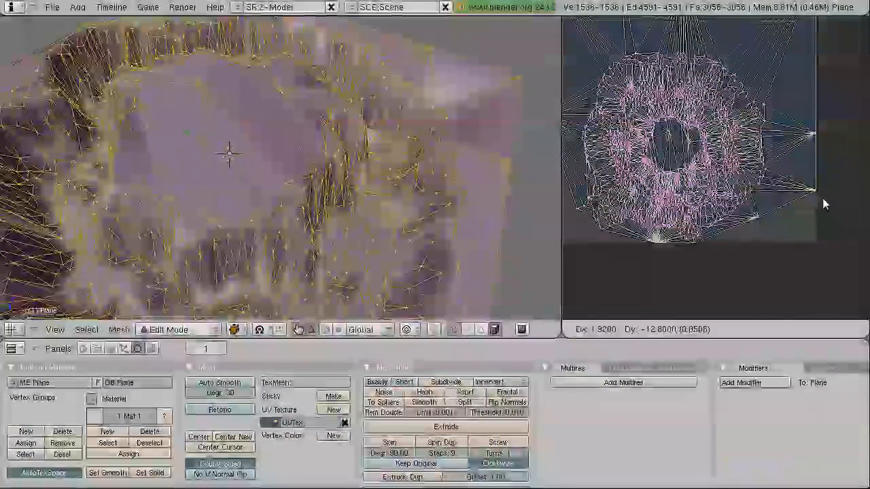
click(822, 201)
Move an outer UV vertex into the image's lower right corner and pull two neighbouring vertices onto the bottom edge.
right_click(760, 217)
key(g)
click(832, 251)
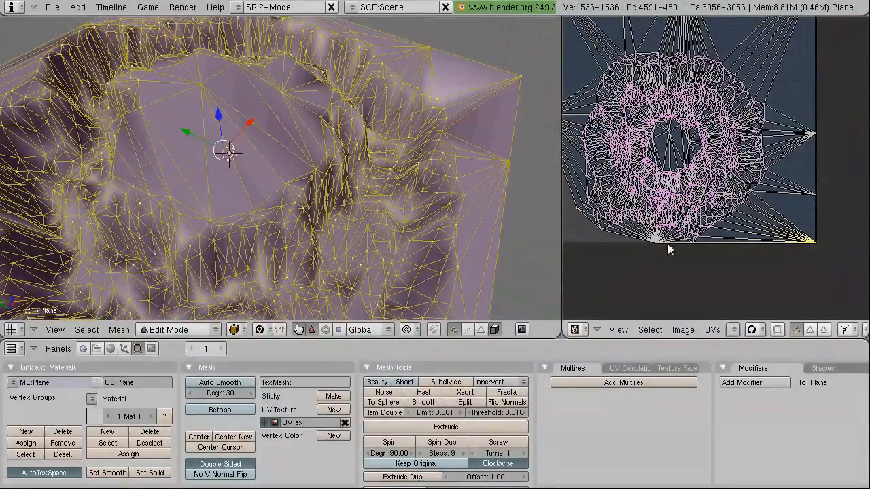
right_drag(659, 250, 657, 270)
right_drag(703, 247, 704, 253)
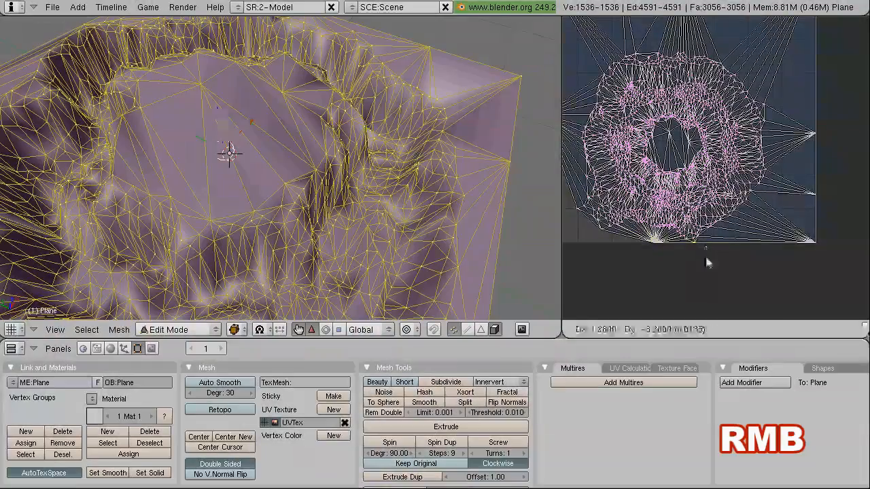
click(703, 260)
Move the remaining lower left outer UV vertices onto the image's bottom edge and into its lower left corner.
mouse_move(607, 235)
right_down()
mouse_move(606, 254)
mouse_move(600, 243)
right_up()
right_click(606, 255)
middle_drag(600, 259, 672, 269)
scroll(654, 259, up, 1)
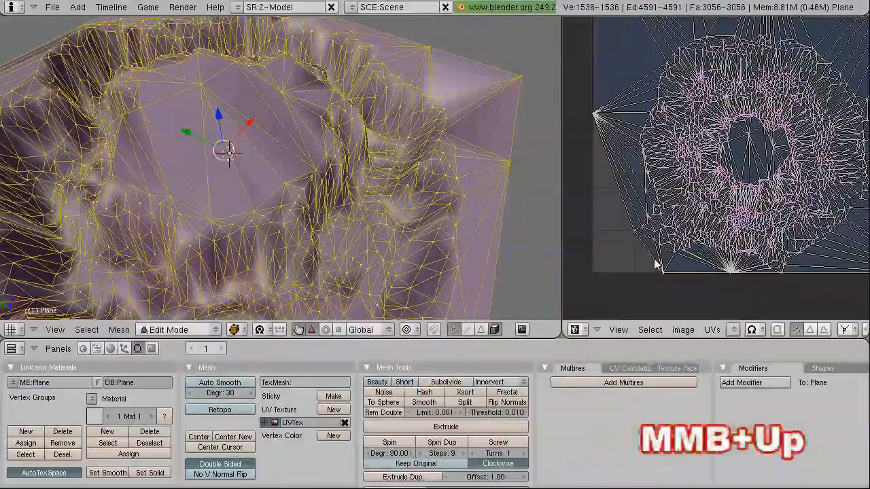
right_drag(633, 235, 577, 305)
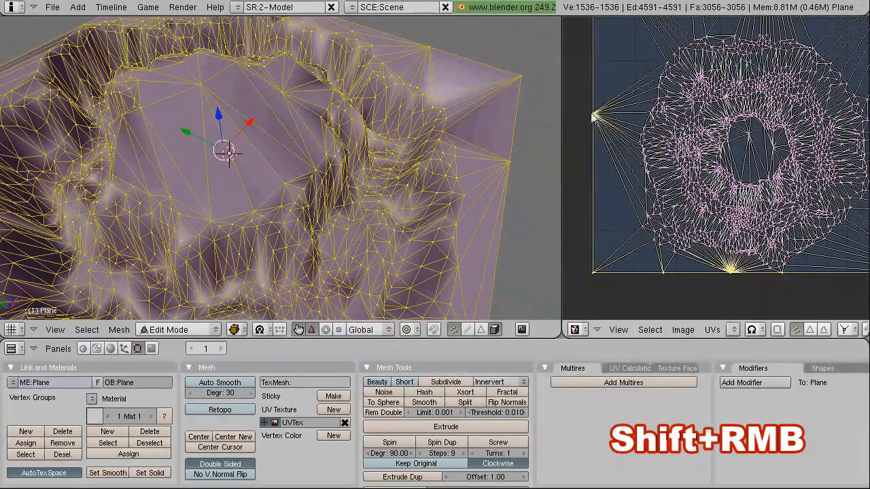
Add the outer UV vertices along the image's left, top and right edges and corners to the selection and pin the whole border.
shift+right_click(600, 117)
middle_drag(647, 93, 637, 247)
shift+right_click(586, 101)
shift+right_click(679, 96)
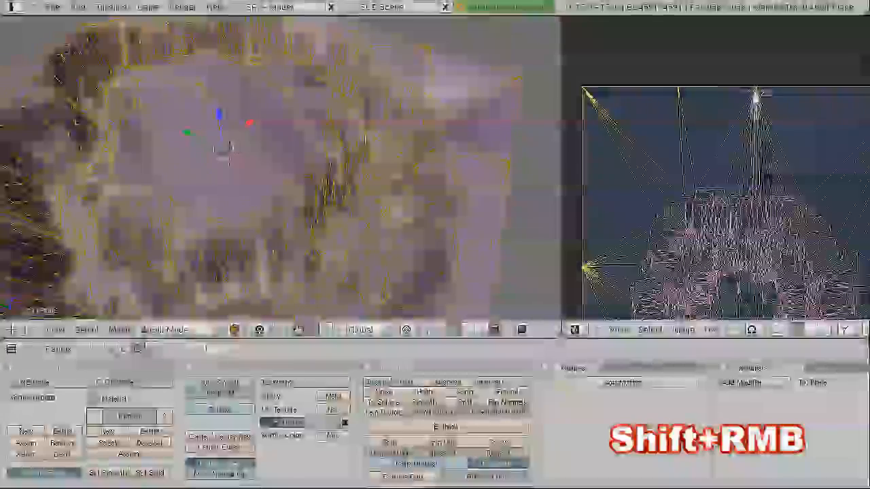
shift+right_click(757, 102)
middle_drag(805, 170, 623, 174)
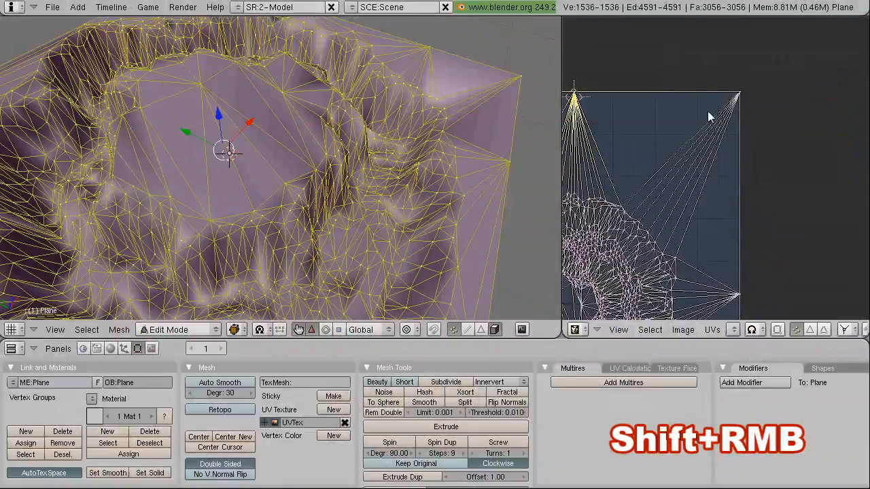
shift+right_click(739, 298)
middle_drag(740, 299, 738, 94)
shift+right_click(740, 162)
shift+right_click(742, 235)
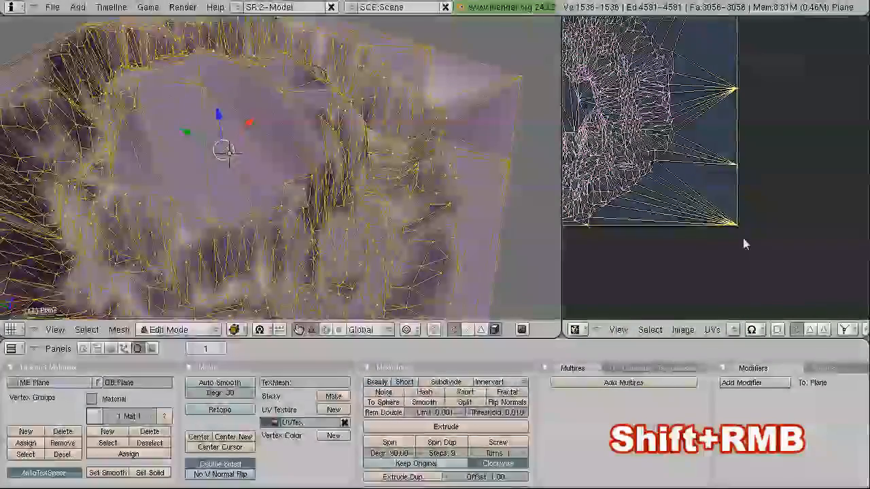
key(p)
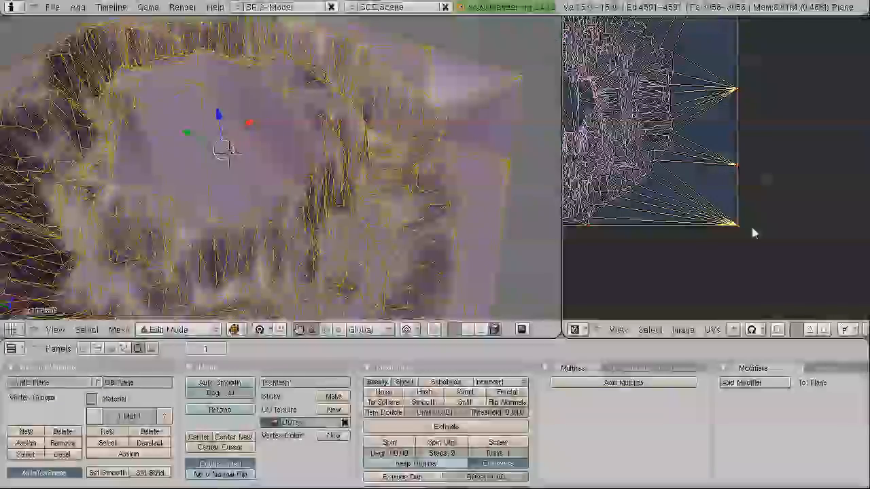
Unwrap the whole terrain mesh again so its inner UVs spread out within the pinned border vertices.
scroll(753, 231, up, 5)
middle_drag(706, 288, 687, 209)
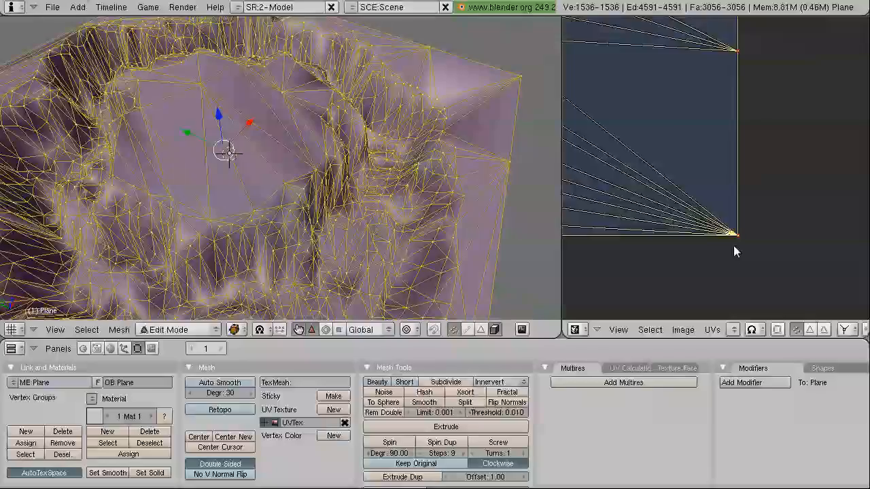
scroll(733, 240, down, 5)
middle_drag(682, 134, 794, 260)
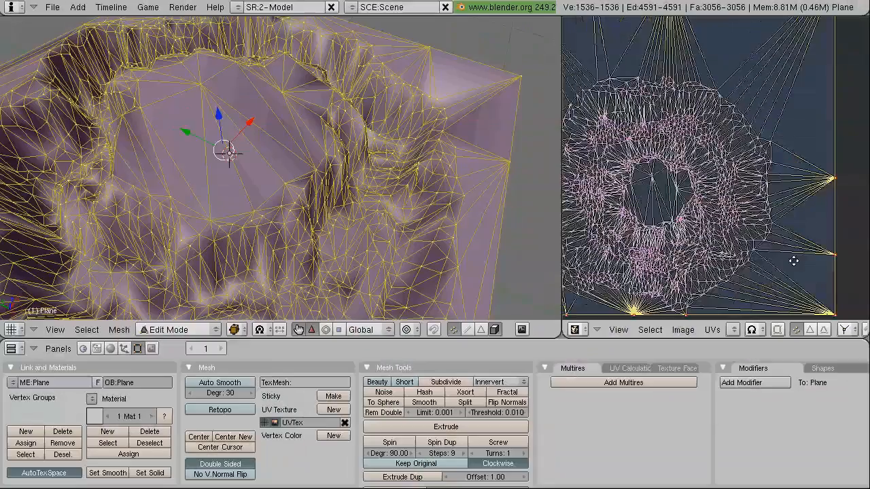
scroll(792, 261, down, 2)
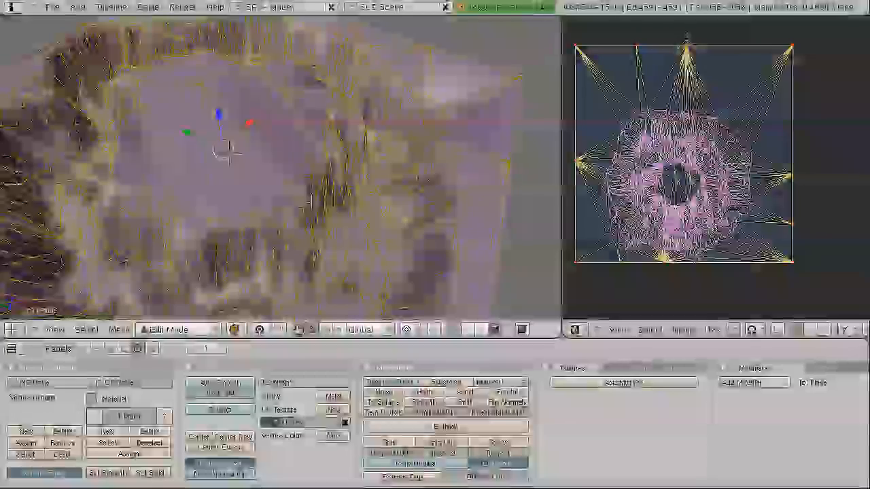
key(a)
key(a)
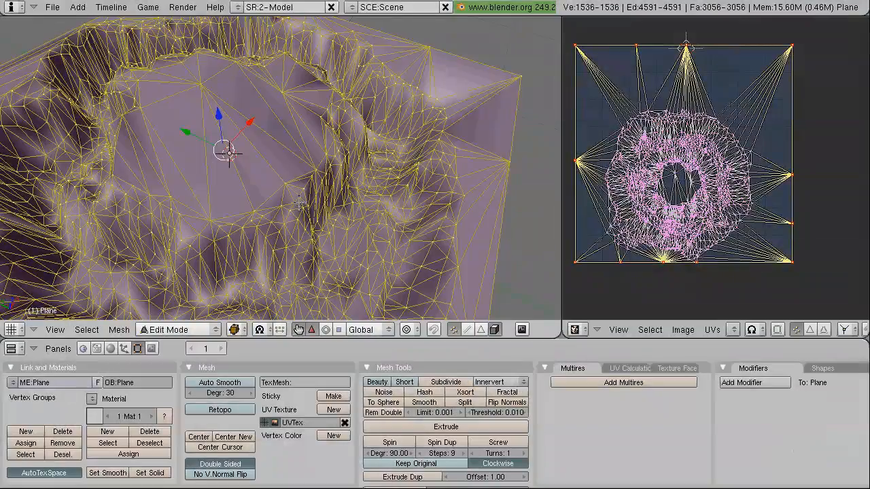
key(u)
click(299, 202)
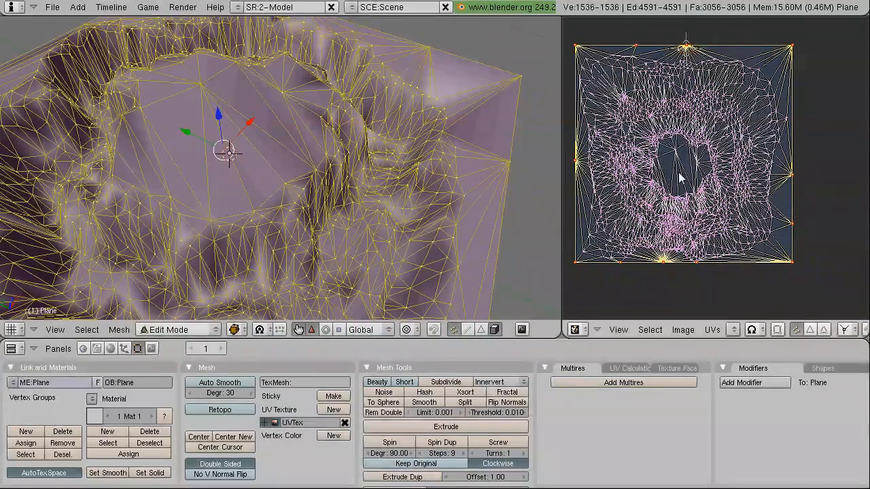
Select all UVs and unwrap them once more from the UV editor, then return to Object Mode.
key(a)
key(a)
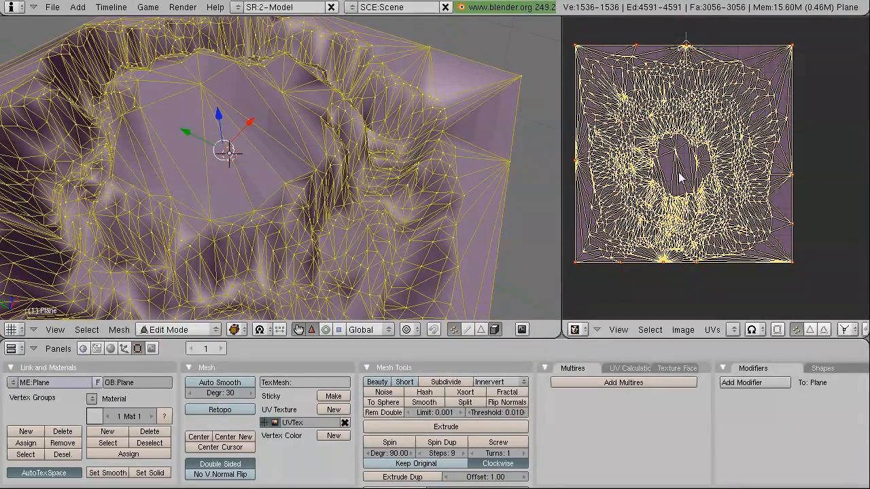
key(e)
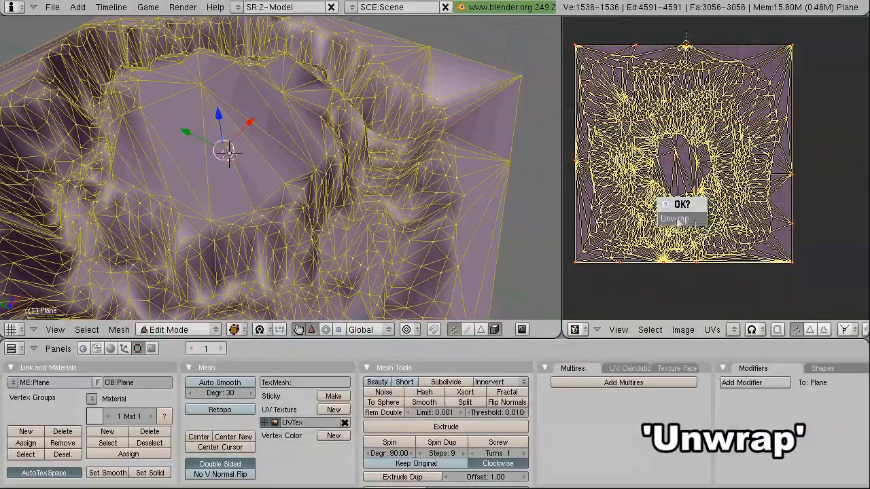
click(676, 219)
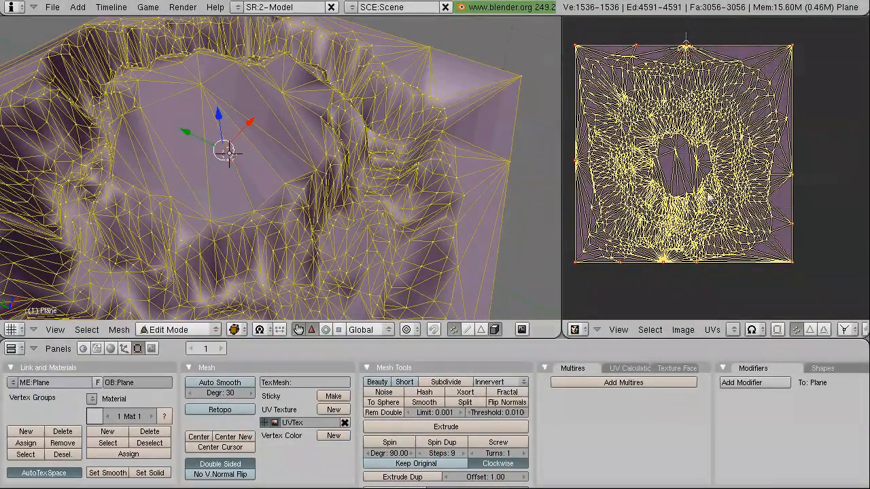
key(Tab)
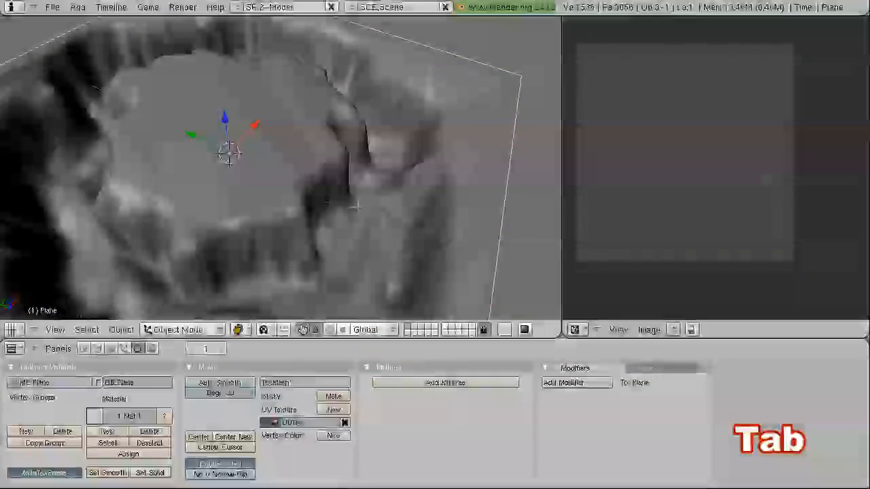
Add an EdgeSplit modifier to the terrain, deactivate From Marked As Sharp and apply it.
click(588, 383)
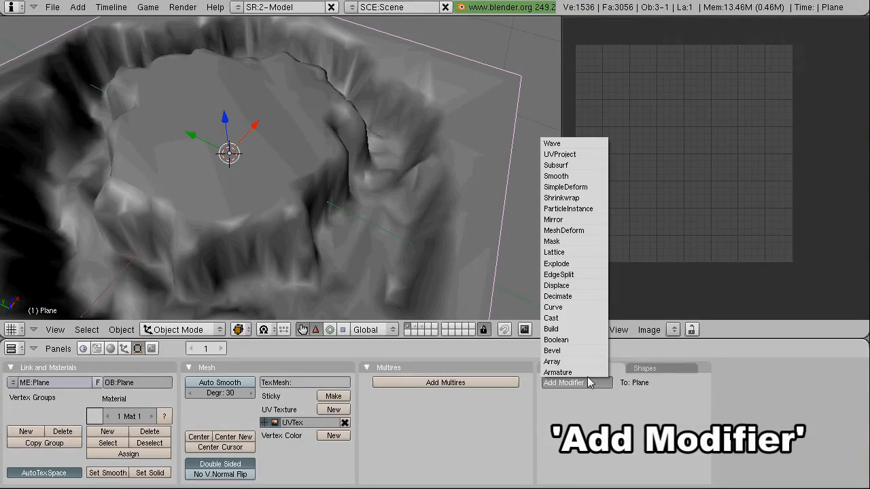
click(576, 275)
click(590, 436)
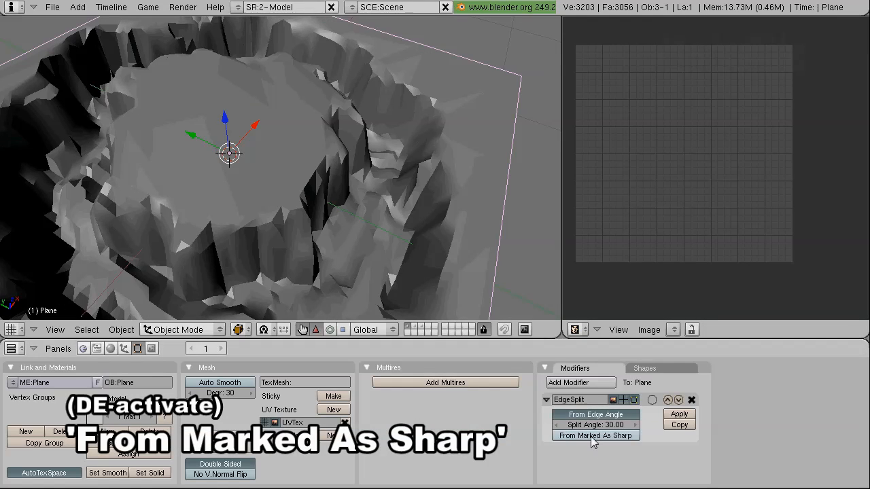
click(680, 415)
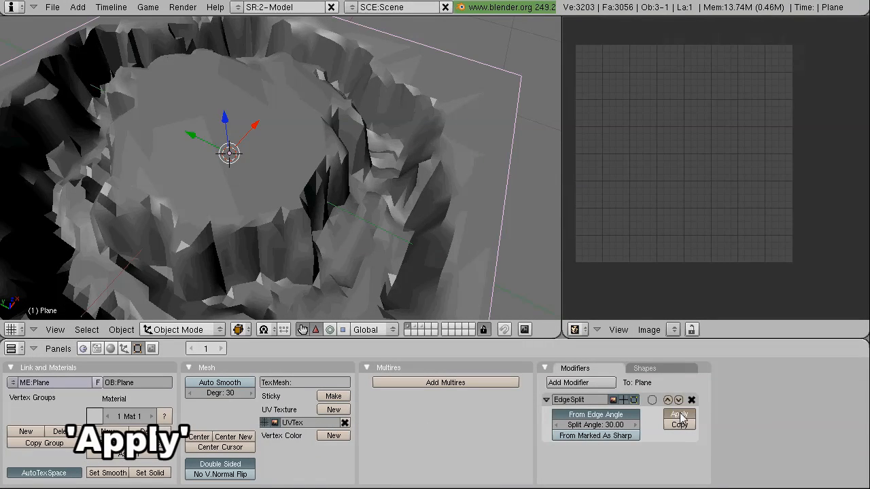
middle_drag(305, 245, 247, 217)
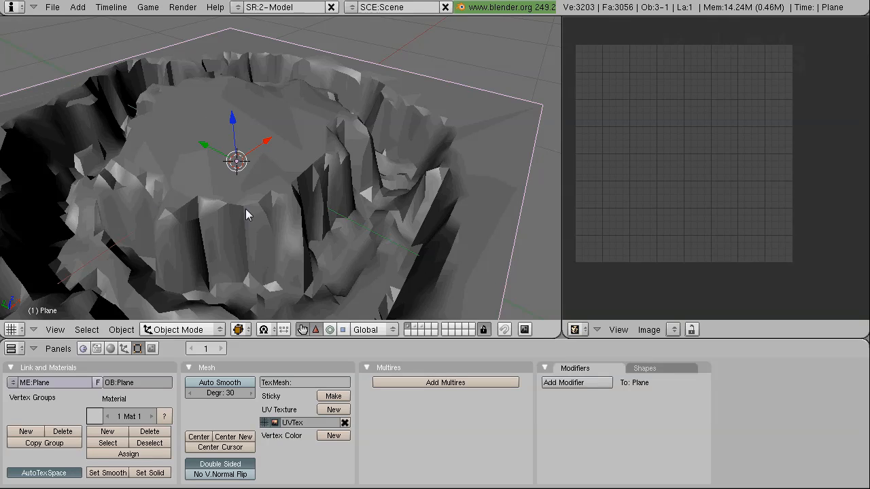
key(Tab)
key(Tab)
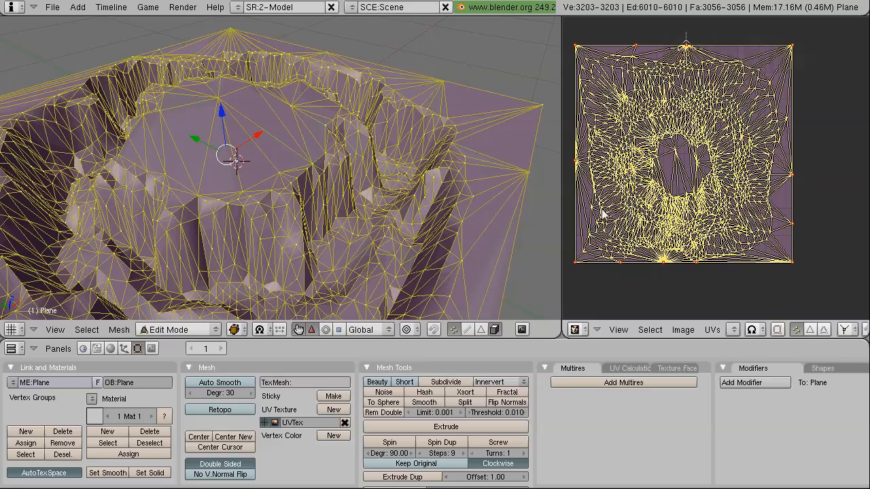
key(Tab)
key(Tab)
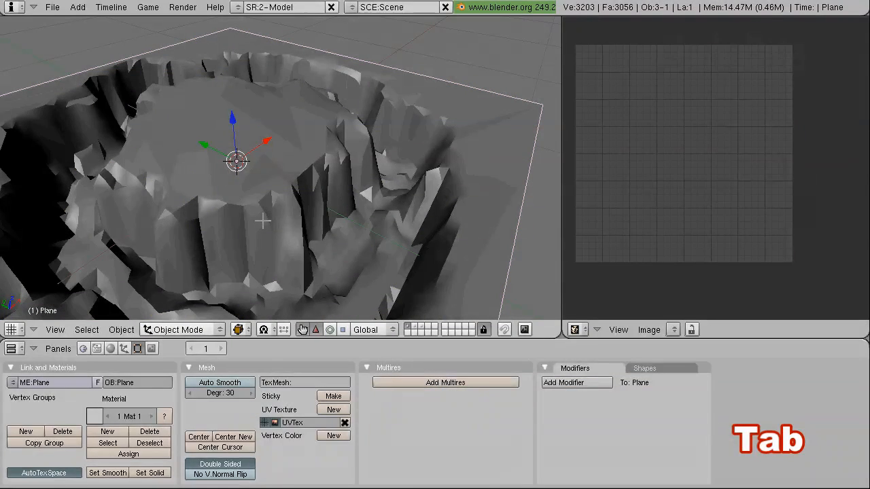
middle_drag(263, 222, 281, 213)
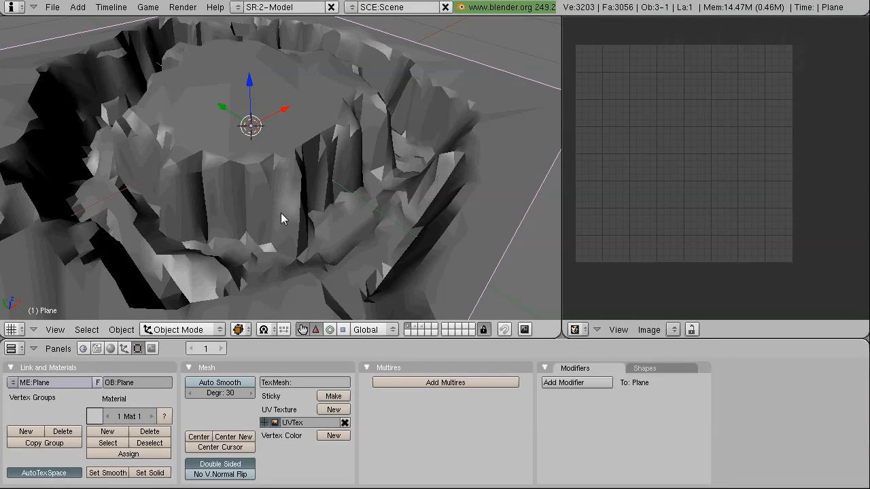
Show the terrain's texture settings and switch the 3D view to textured shading.
click(110, 349)
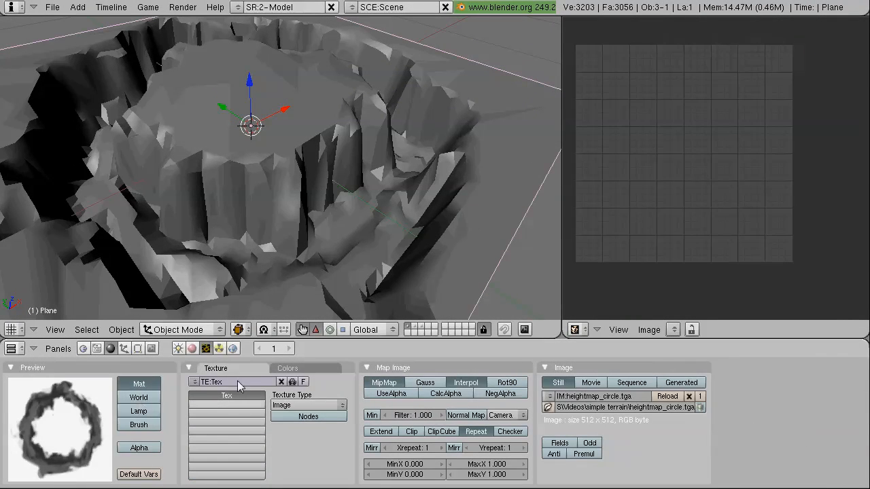
key(alt+z)
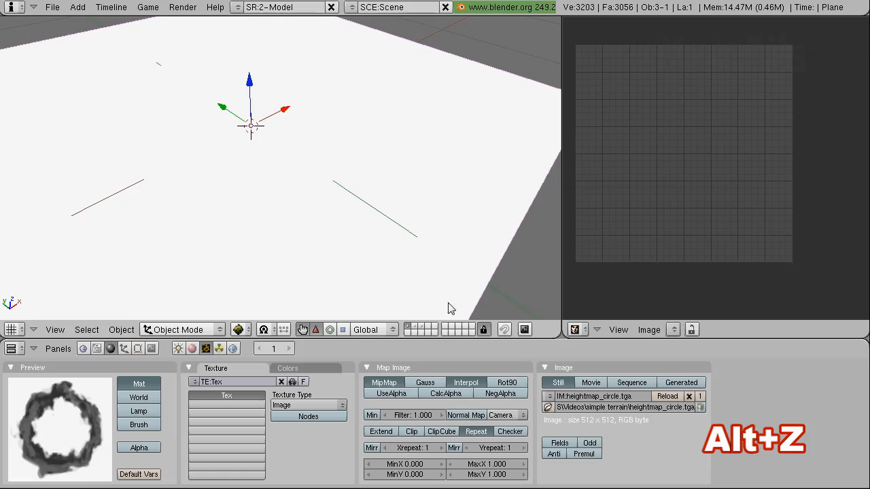
Assign the existing image heightmap_circle.tga to all of the terrain's UV-mapped faces and return to Object Mode.
key(Tab)
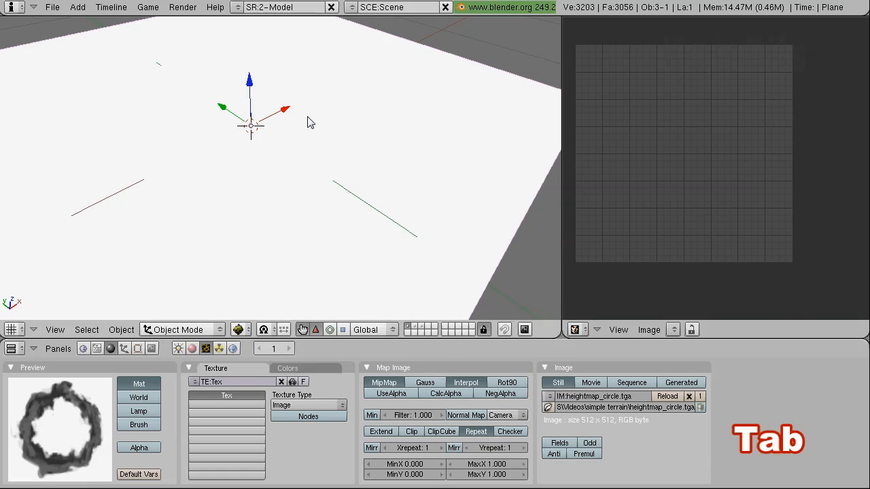
key(f)
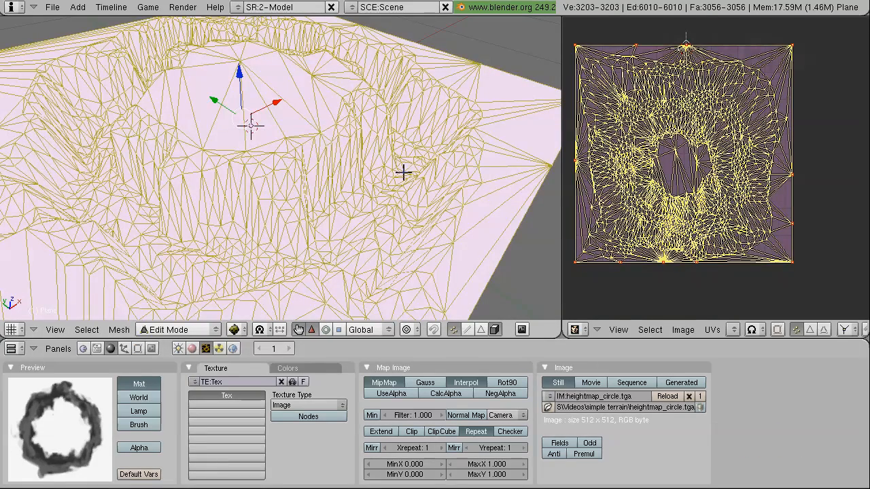
key(a)
key(a)
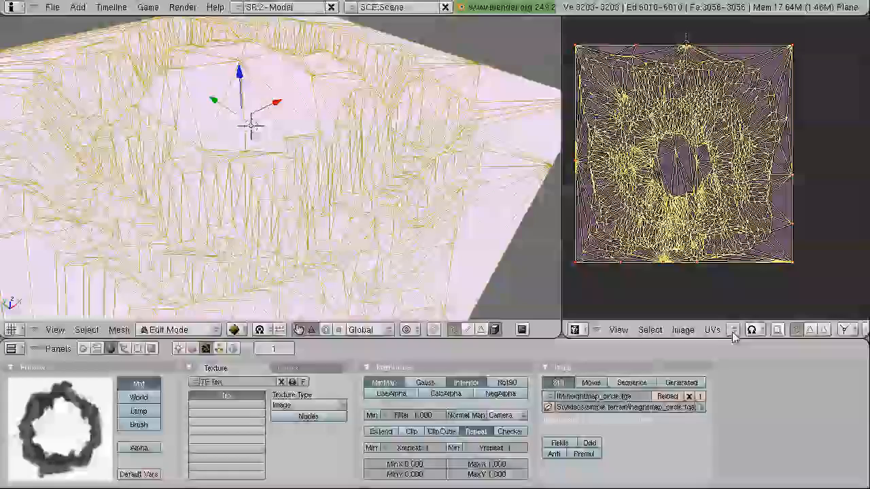
click(733, 329)
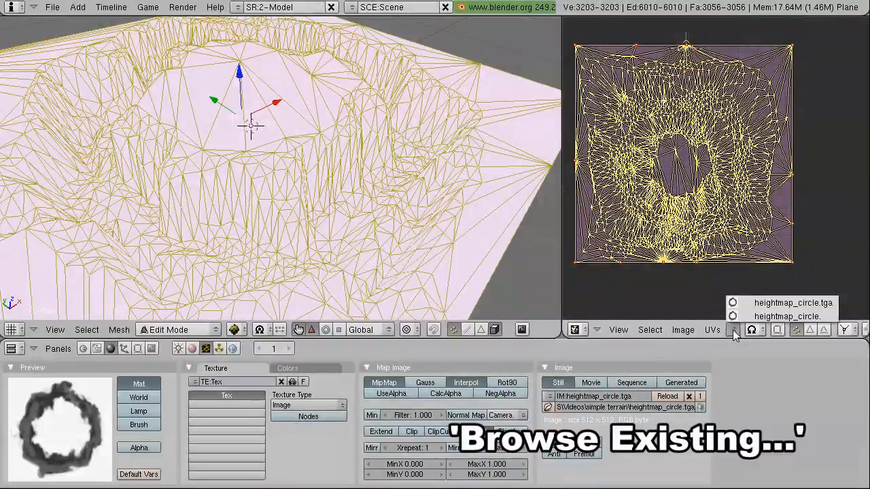
click(740, 305)
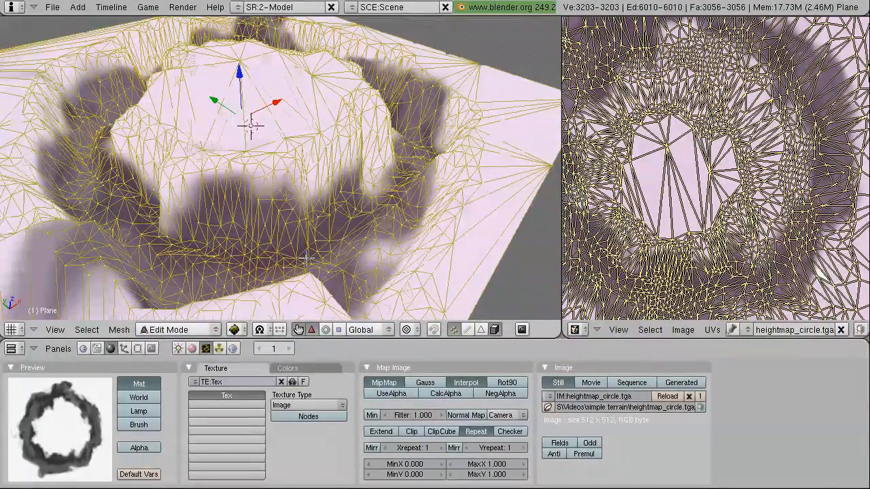
scroll(309, 259, down, 1)
middle_drag(312, 258, 310, 292)
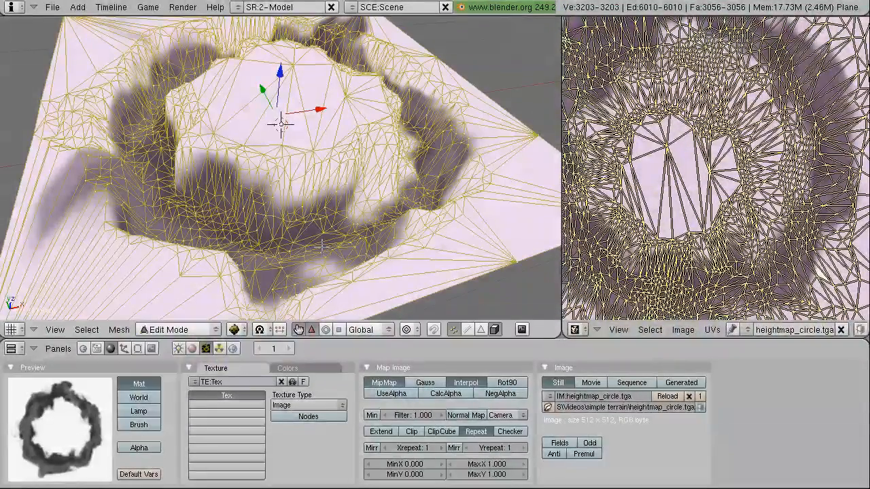
key(Tab)
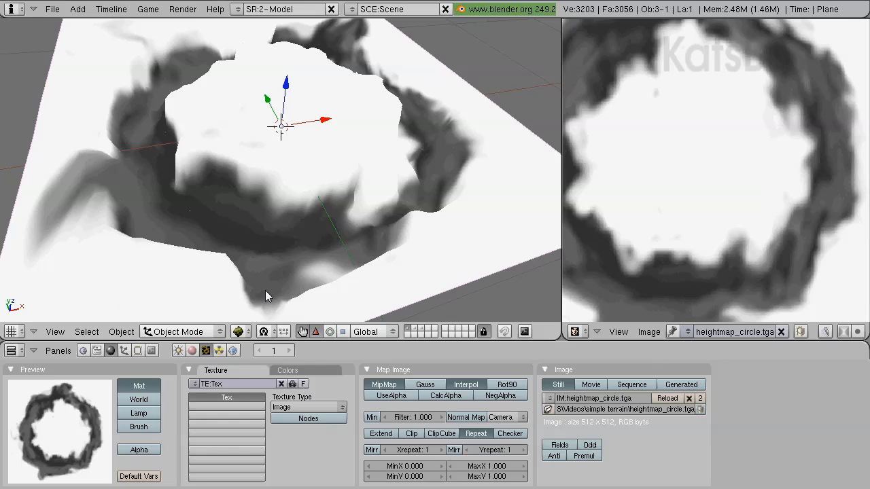
Replace the texture's heightmap image with terrain.tga, loaded with a relative path.
click(192, 352)
click(205, 351)
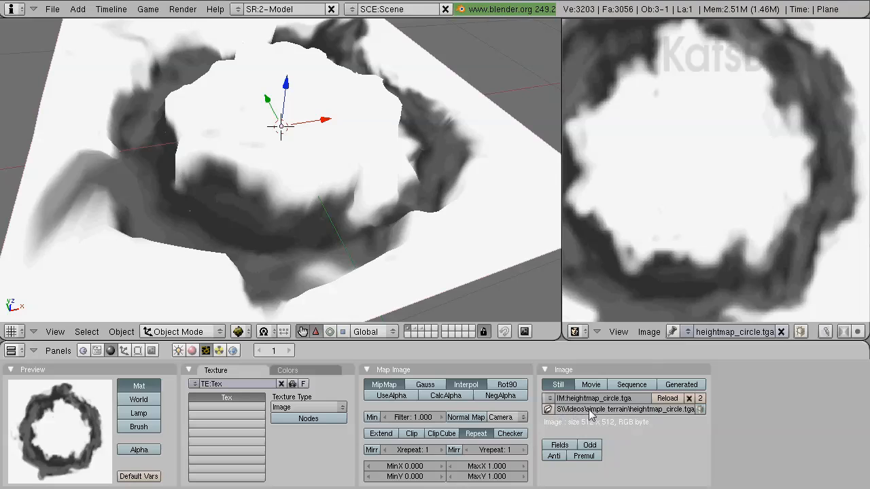
click(548, 410)
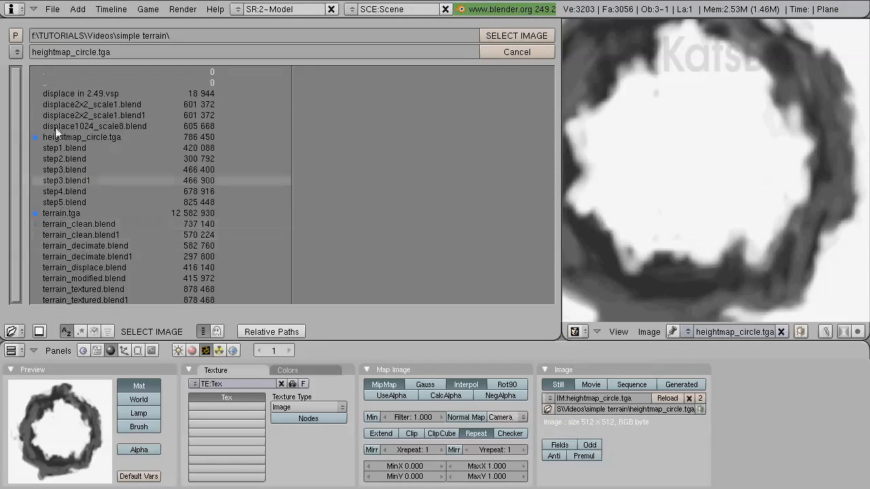
click(54, 214)
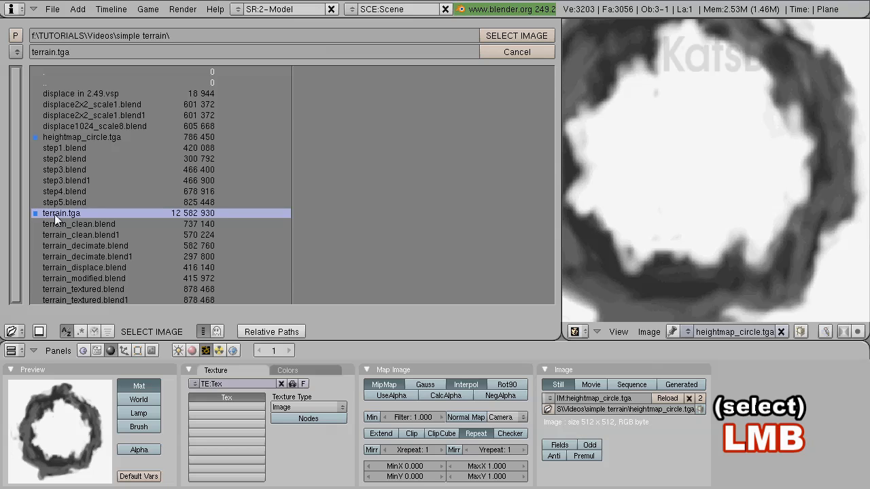
click(269, 332)
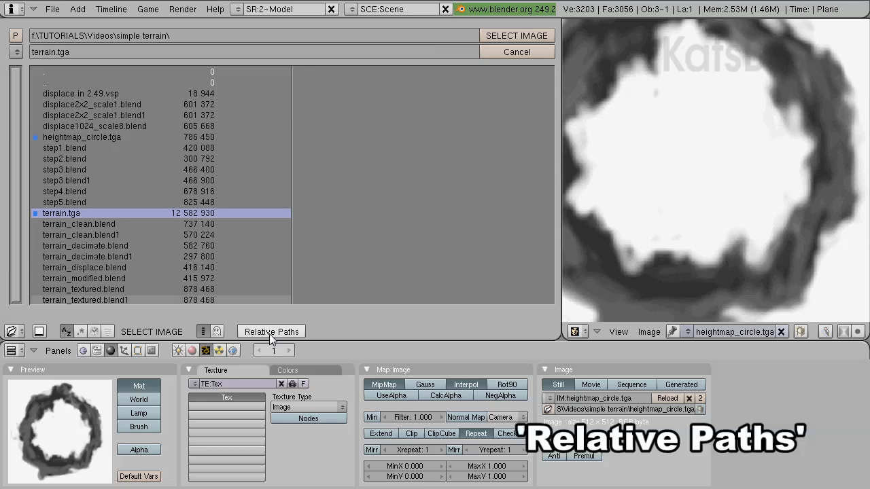
click(514, 35)
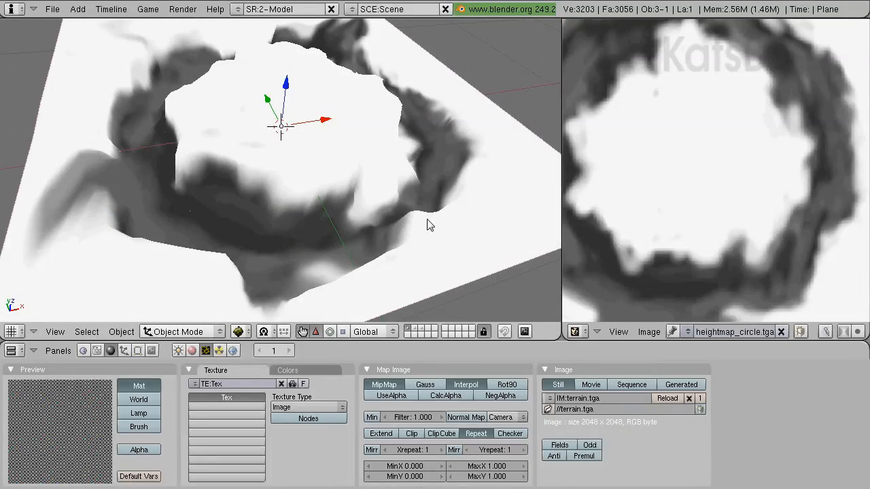
Assign the existing image terrain.tga to all of the terrain's UV-mapped faces and return to Object Mode.
key(Tab)
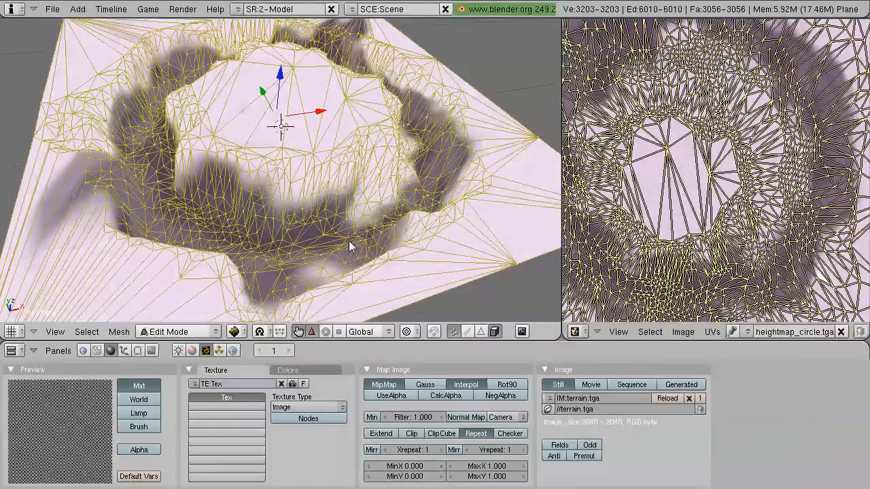
key(a)
key(a)
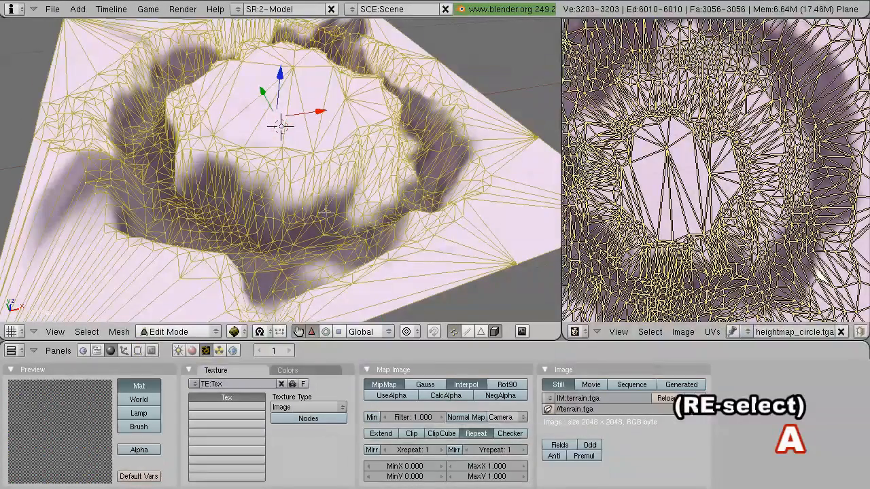
click(746, 332)
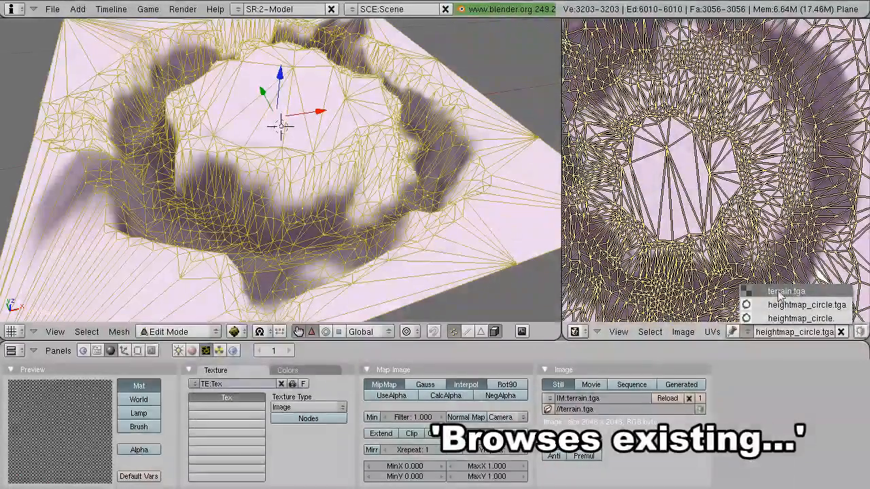
click(788, 293)
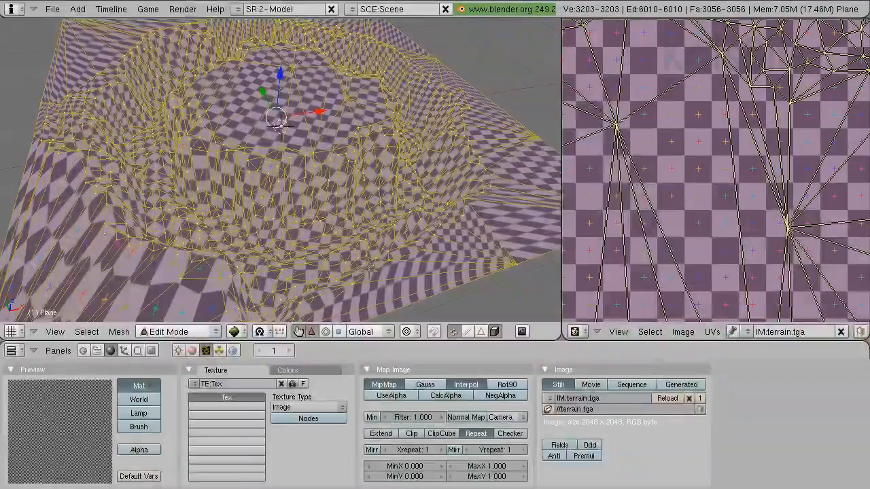
key(Tab)
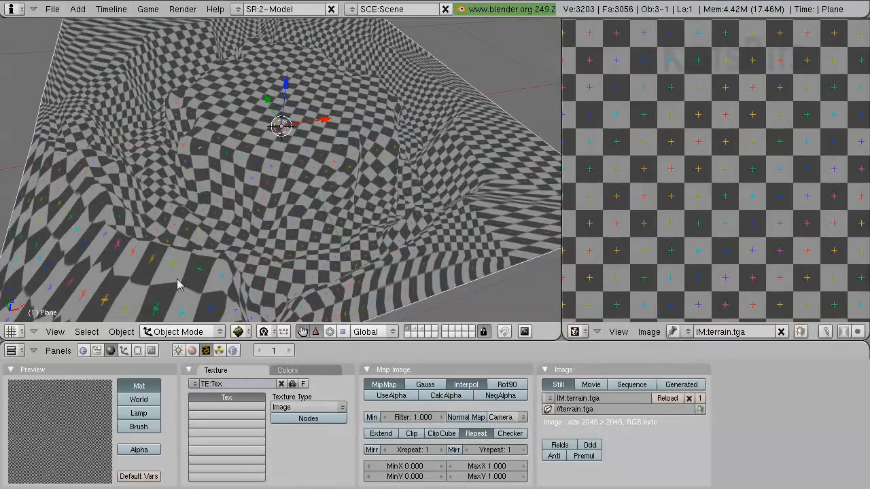
Open the terrain's object settings.
click(124, 351)
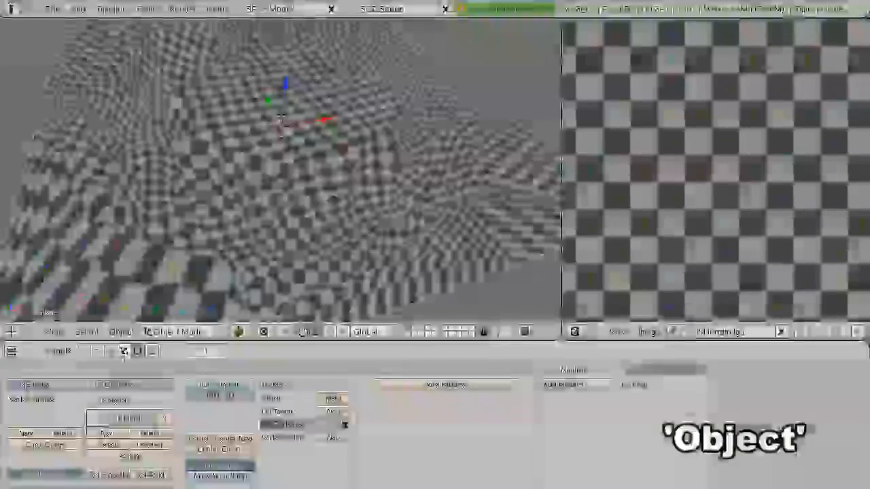